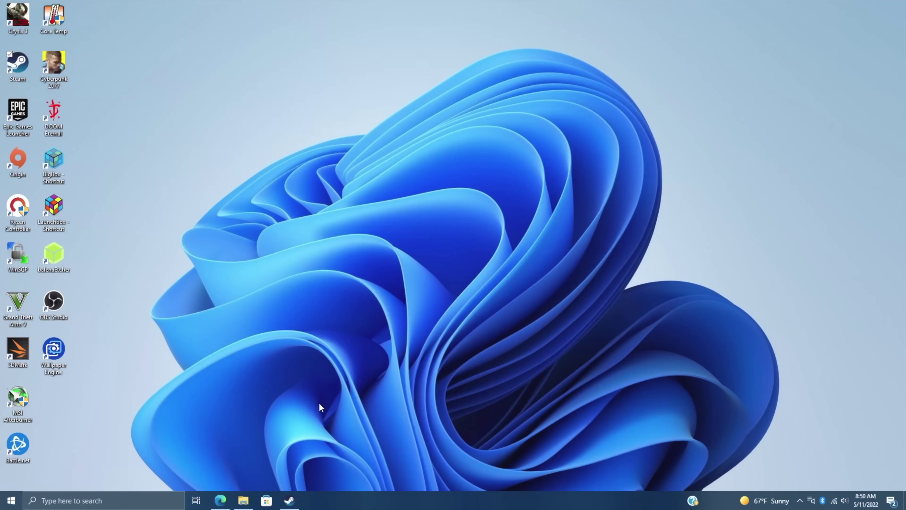
- Open MyLiveWallpapers.com in Edge and go to the Abstract live wallpaper category
click(221, 497)
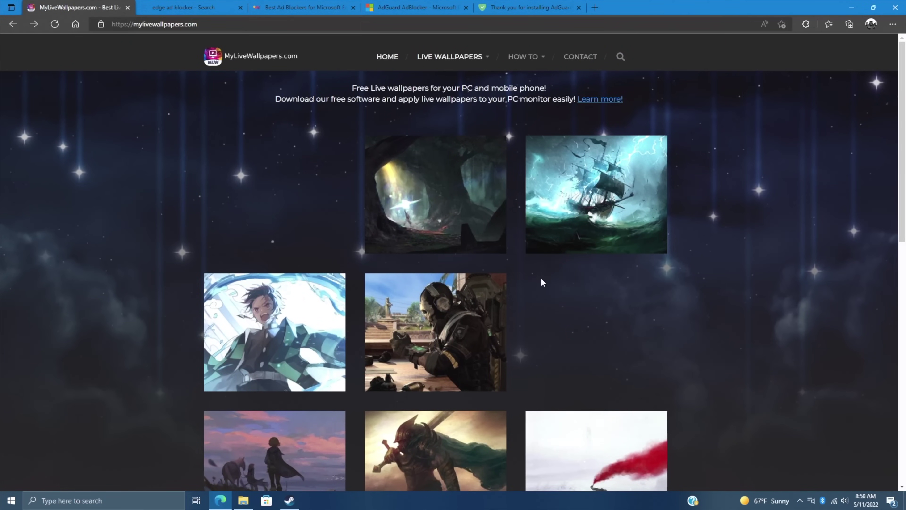
mouse_move(450, 56)
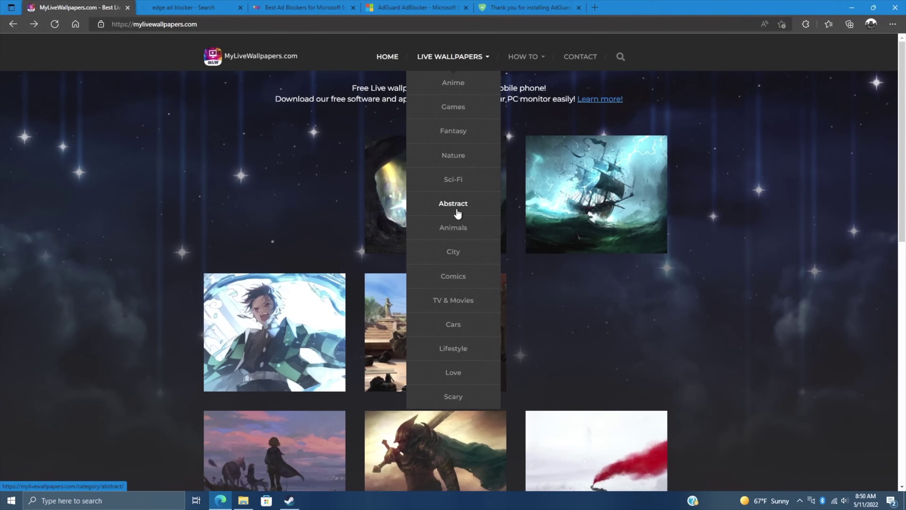
click(464, 213)
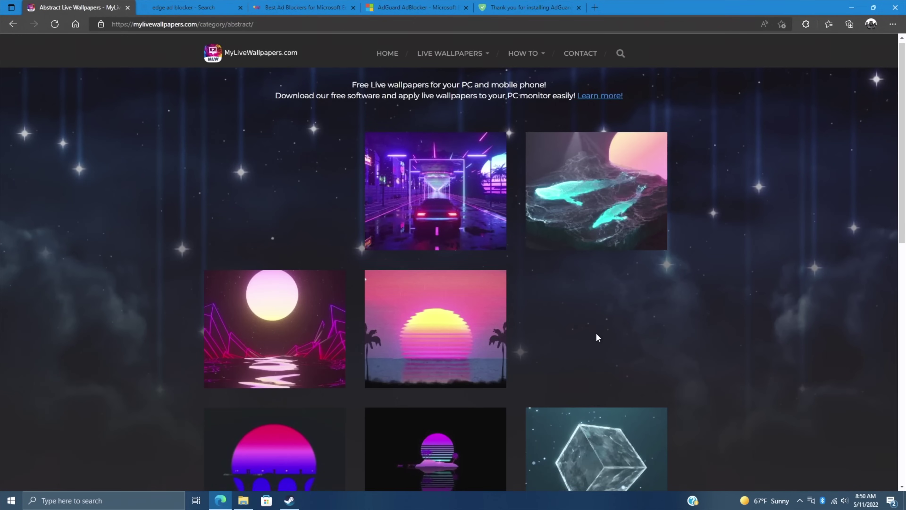
- Open the Crystal Cube wallpaper page and bring up the desktop how-to link's context menu
scroll(534, 337, down, 3)
scroll(592, 309, down, 4)
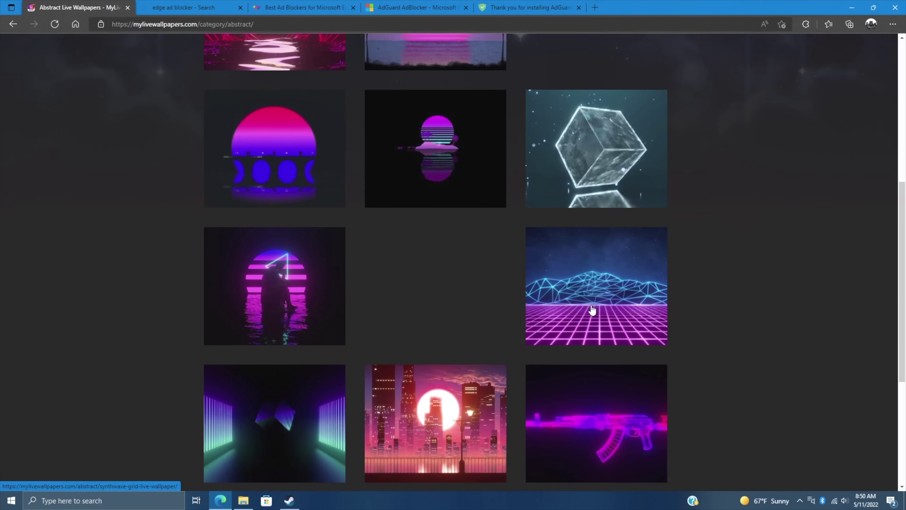
scroll(591, 305, up, 1)
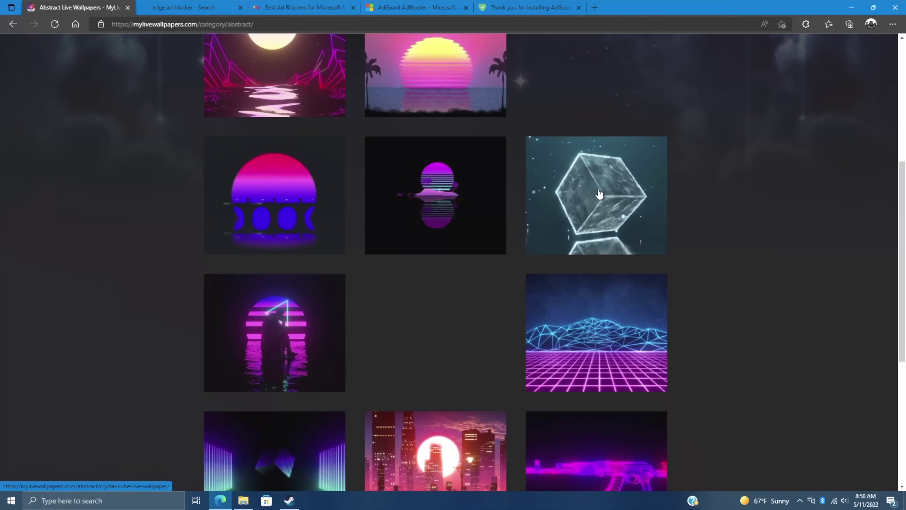
click(596, 200)
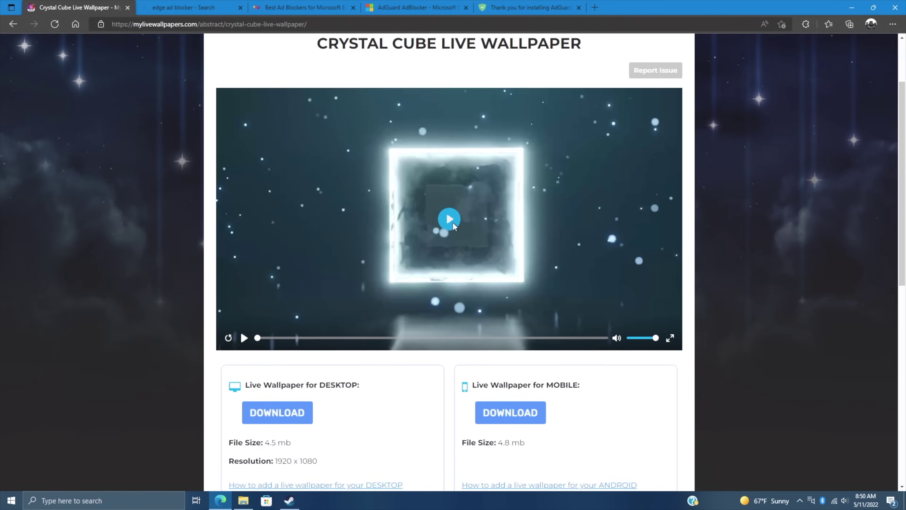
scroll(439, 193, down, 1)
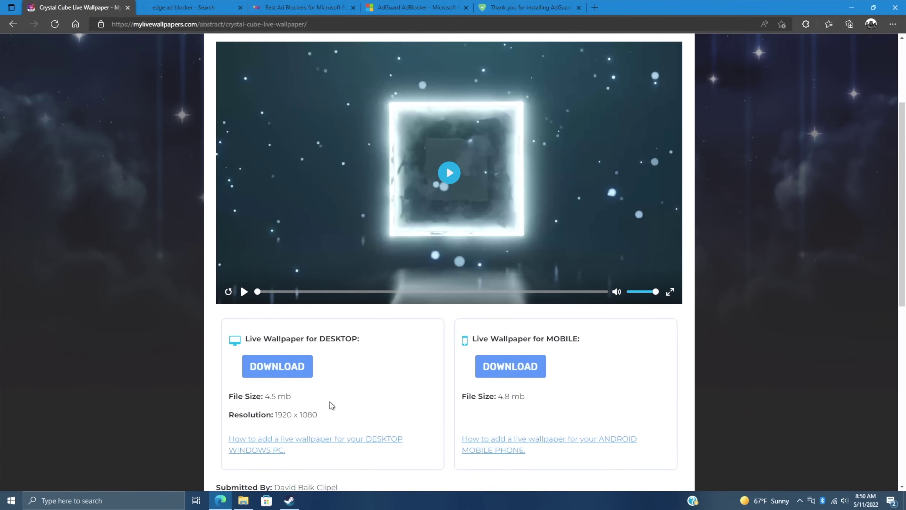
right_click(318, 444)
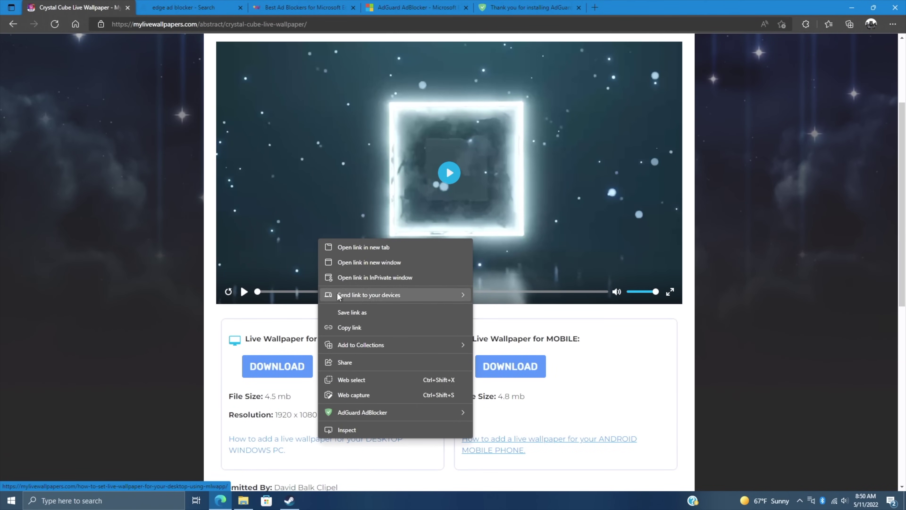
- Open the desktop how-to guide in a new tab, download MLWapp V2.5, and show the zip's folder
click(349, 248)
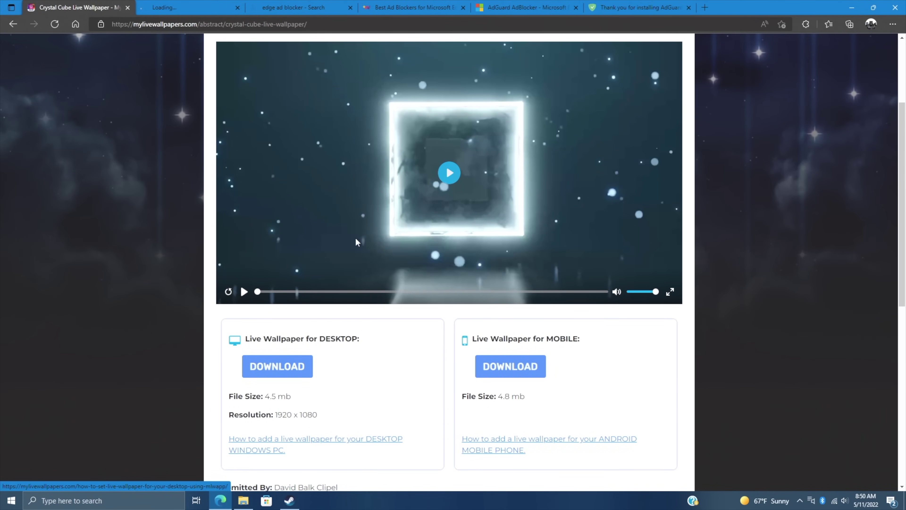
click(192, 7)
scroll(599, 237, down, 6)
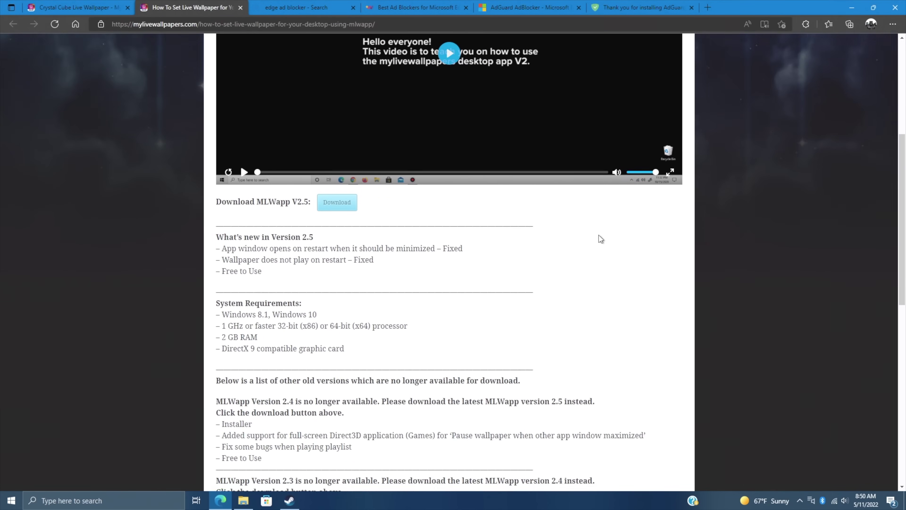
scroll(601, 238, down, 8)
scroll(602, 238, up, 6)
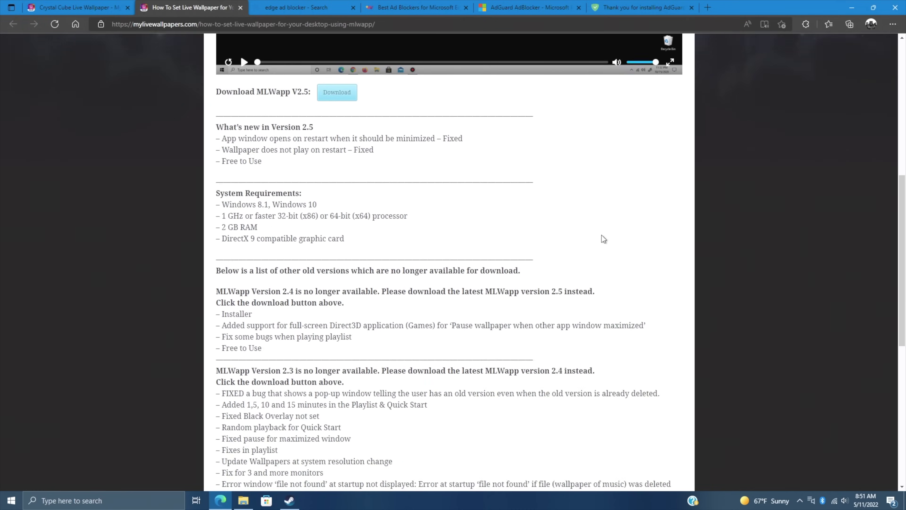
scroll(602, 238, up, 2)
click(343, 178)
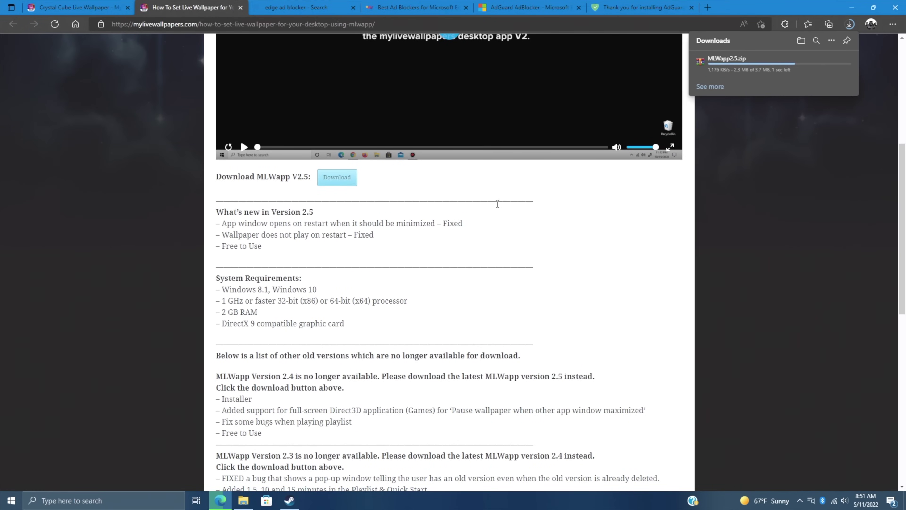
click(813, 65)
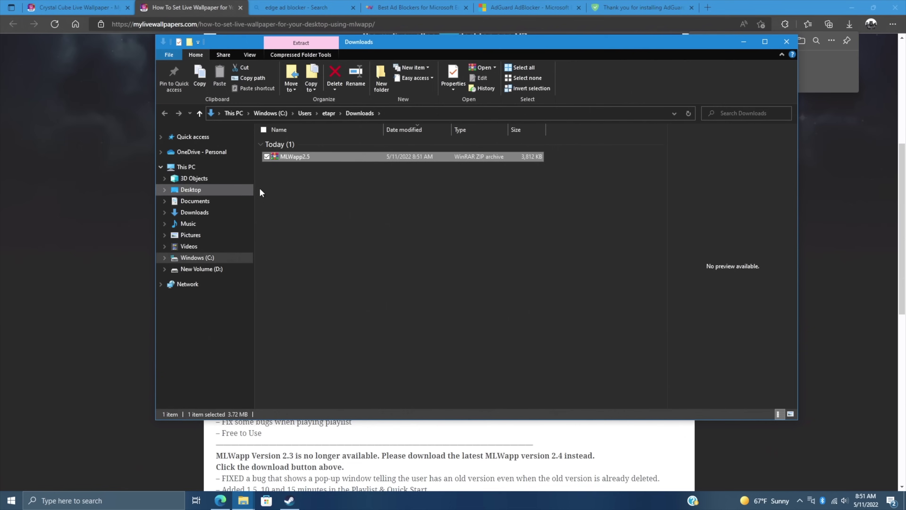
- Extract MLWapp2.5.zip into its own MLWapp2.5 folder and open it
right_click(293, 158)
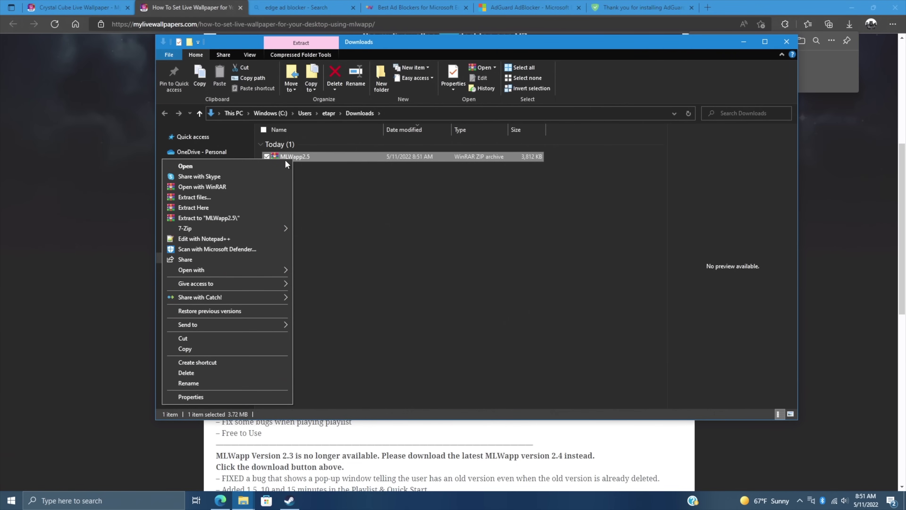
click(214, 217)
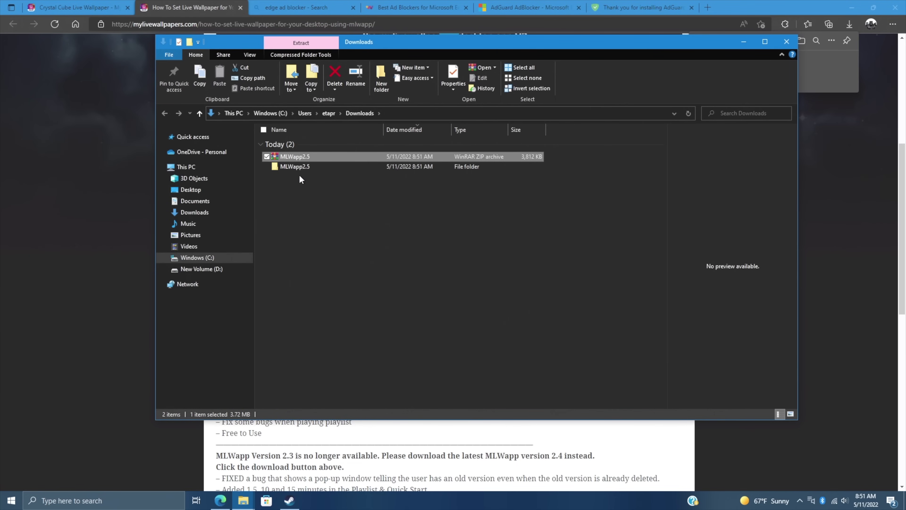
double_click(296, 167)
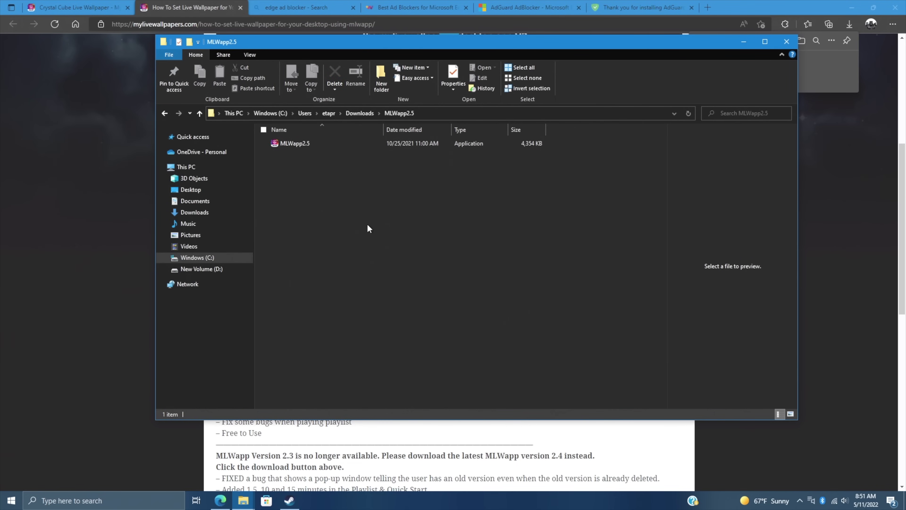
- Install MLWapp with the default location, finishing without launching it
double_click(302, 145)
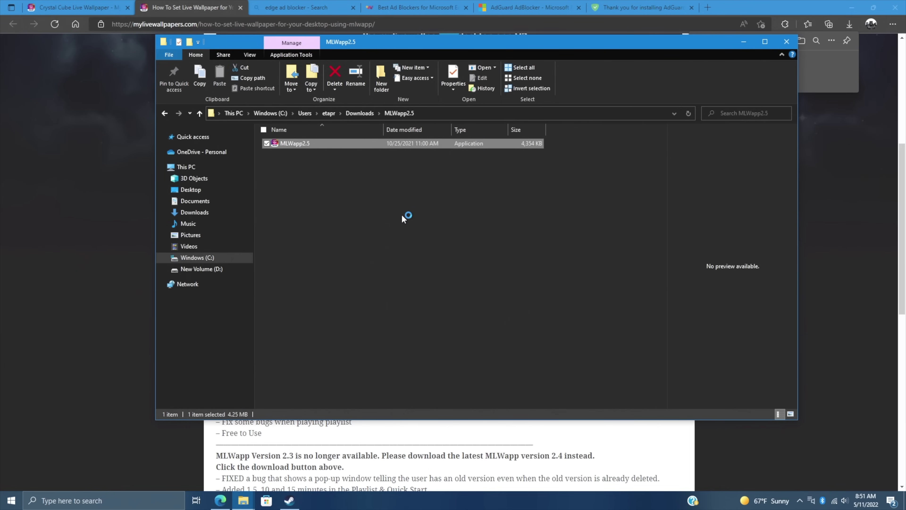
click(513, 323)
click(513, 326)
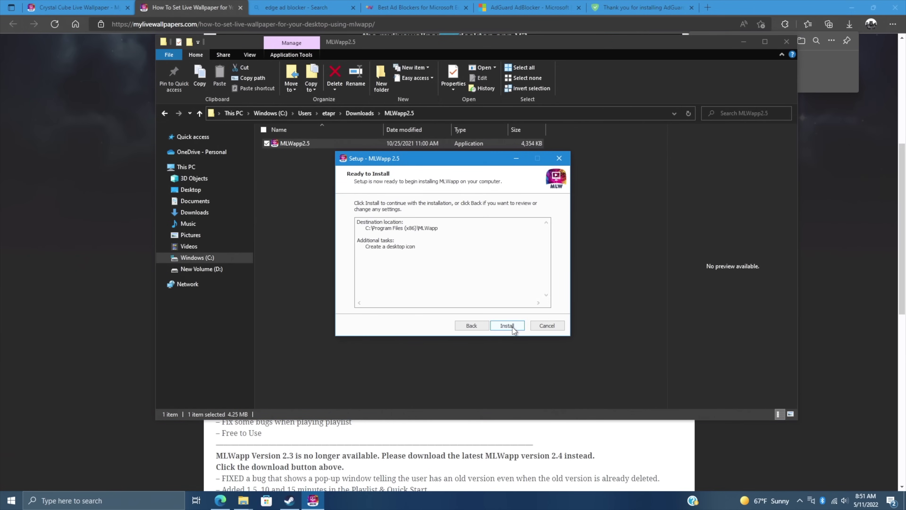
click(513, 327)
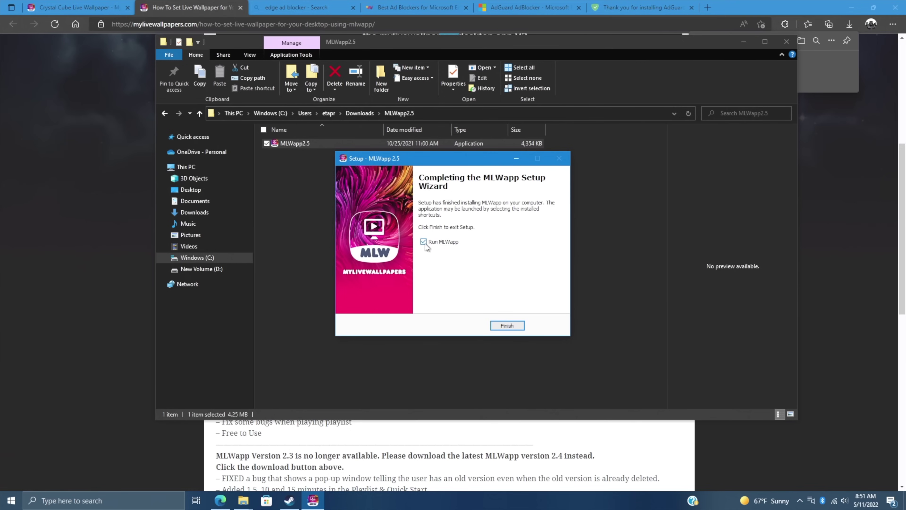
click(509, 326)
- Download the Crystal Cube desktop wallpaper MP4 from its page, then minimize Edge
click(88, 24)
click(67, 9)
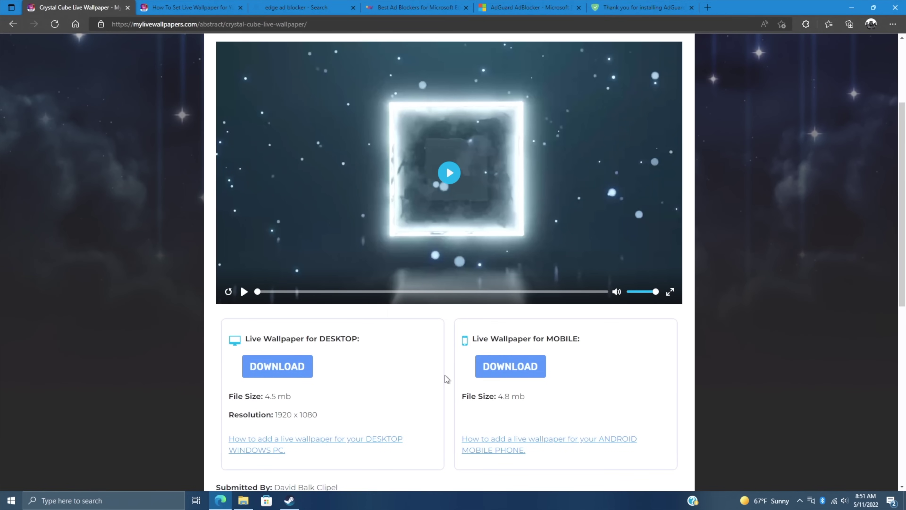
scroll(444, 375, down, 5)
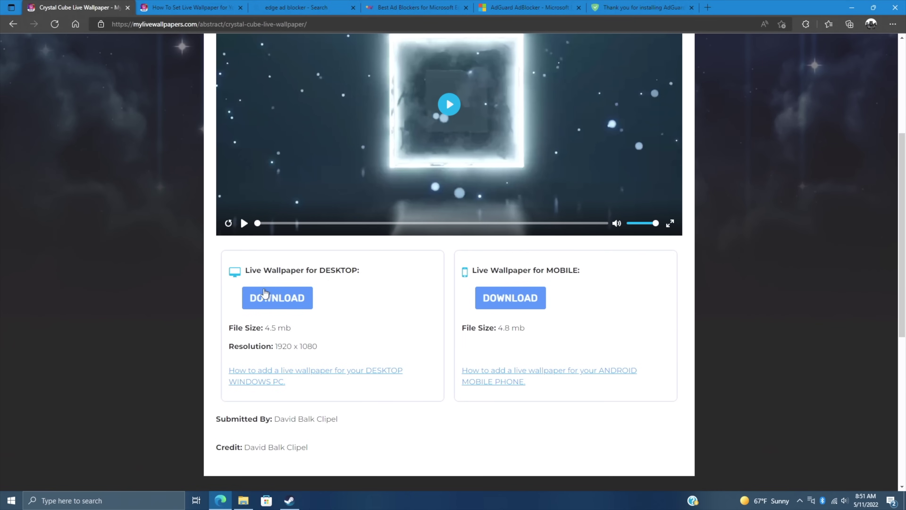
click(264, 294)
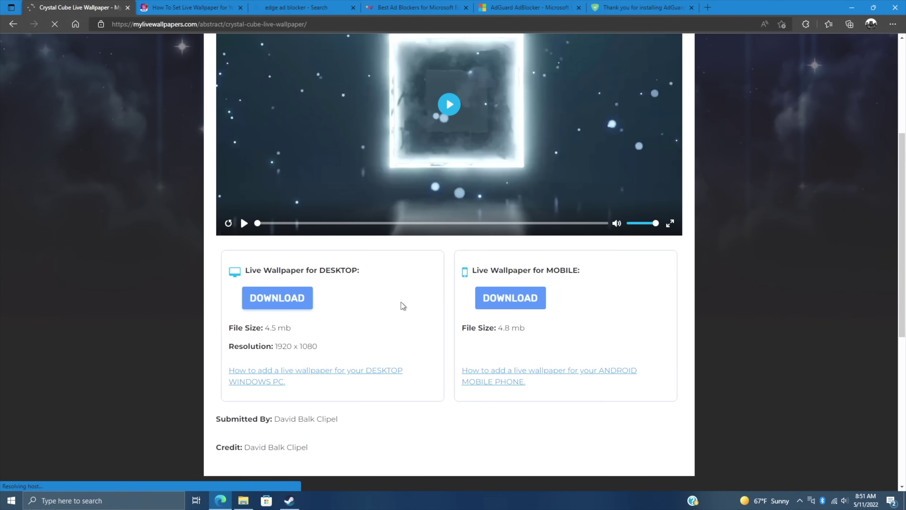
click(853, 6)
click(853, 7)
- Arrange Downloads on the right and a new Videos window on the left half
click(244, 500)
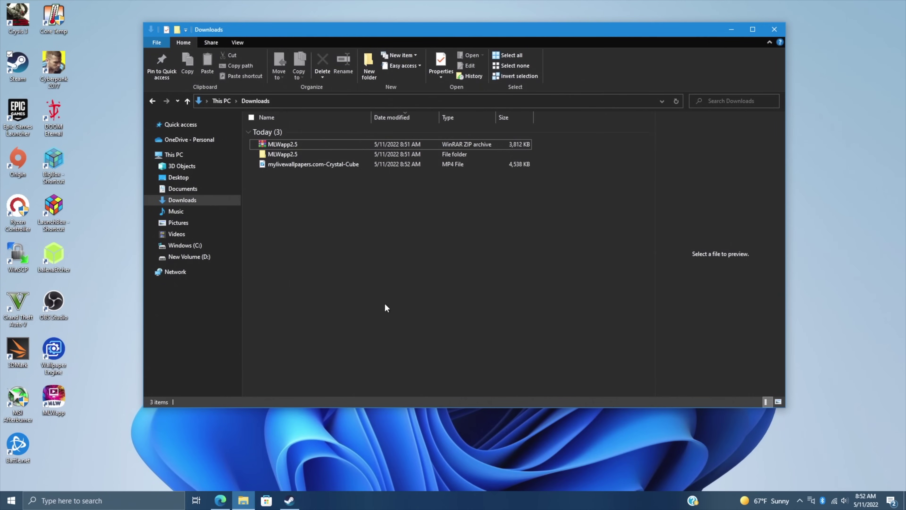
drag(414, 29, 905, 141)
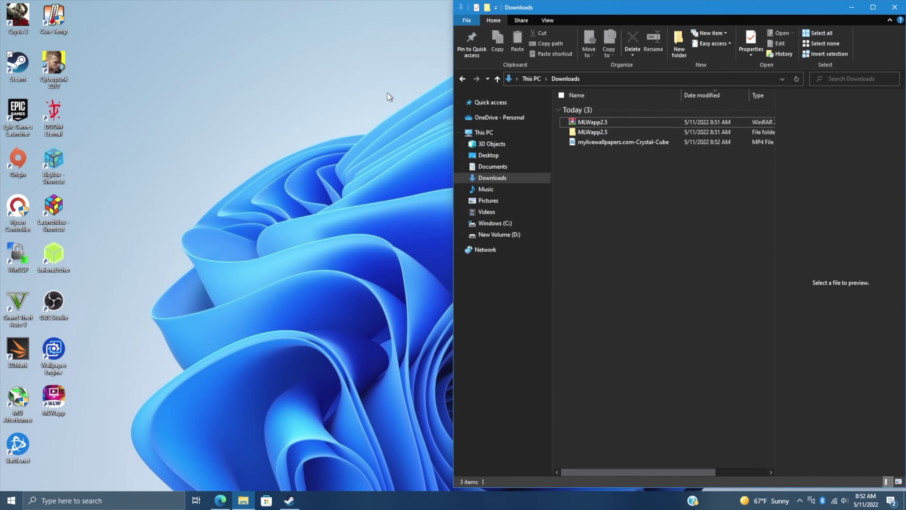
right_click(484, 212)
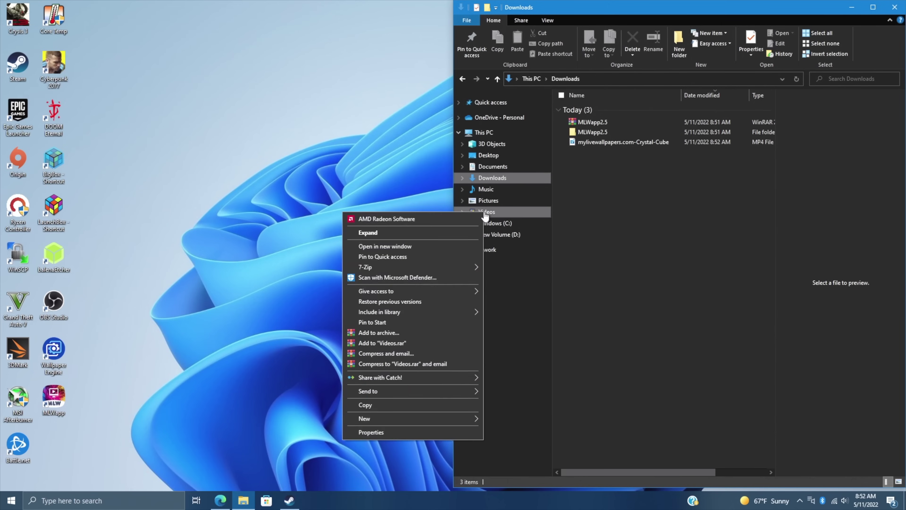
click(375, 248)
drag(546, 43, 0, 150)
- Create a 'Live Wallpapers' folder in Videos, move the Crystal-Cube MP4 into it, then minimize
right_click(130, 204)
mouse_move(118, 316)
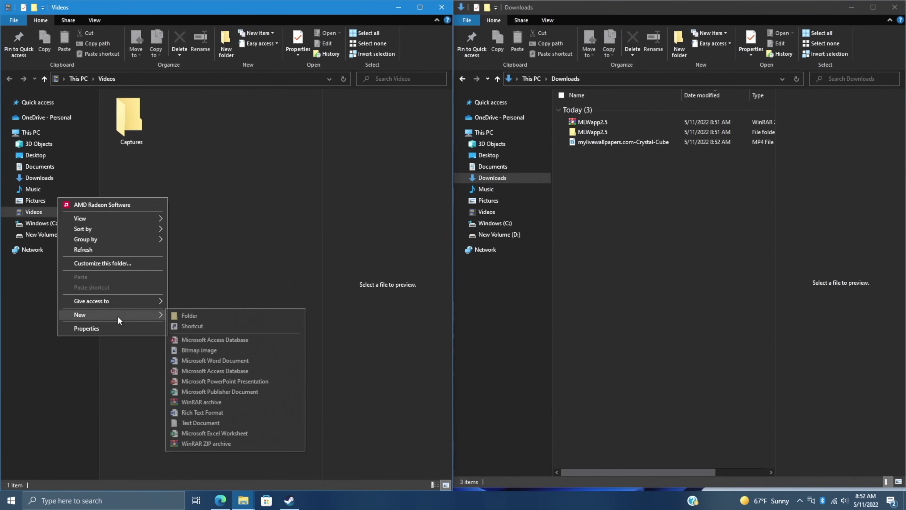
click(205, 316)
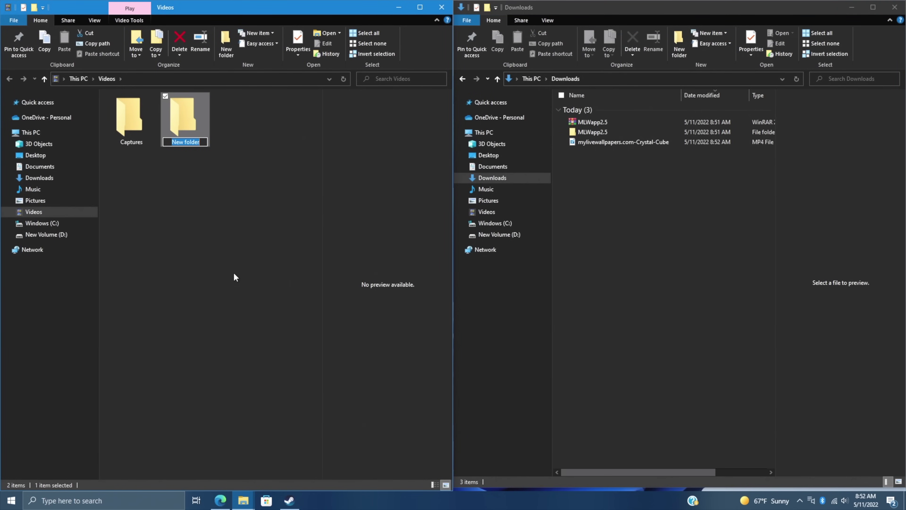
text(Live Wallpapers)
click(179, 228)
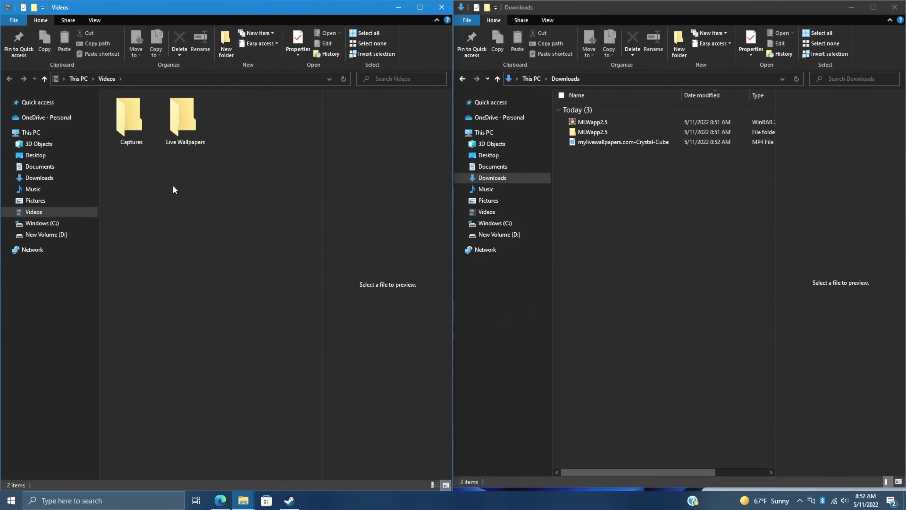
drag(609, 143, 184, 119)
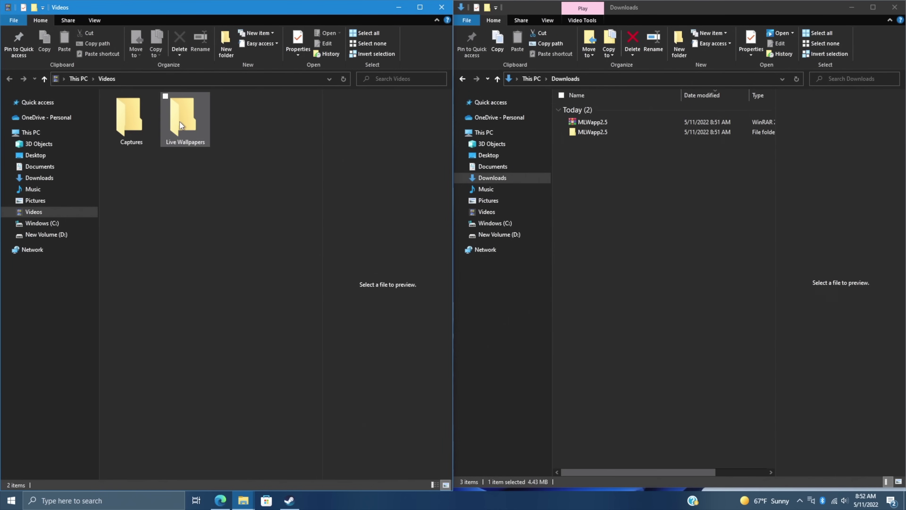
click(397, 8)
- Minimize Downloads, launch MLWapp from the desktop, and move its window higher
click(852, 7)
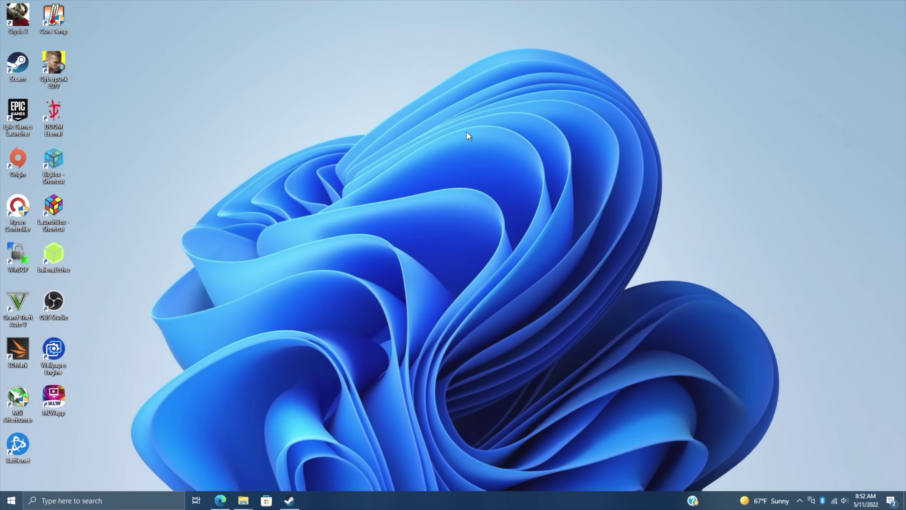
double_click(57, 403)
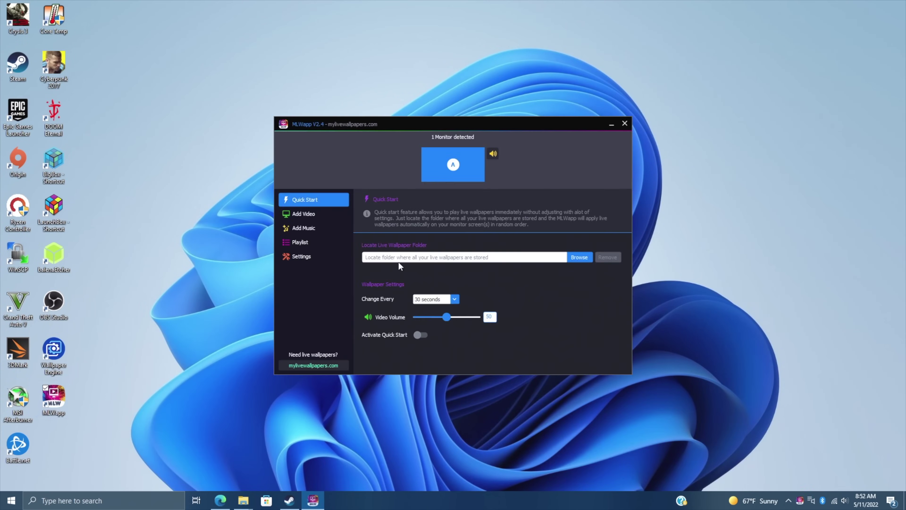
drag(528, 133, 519, 67)
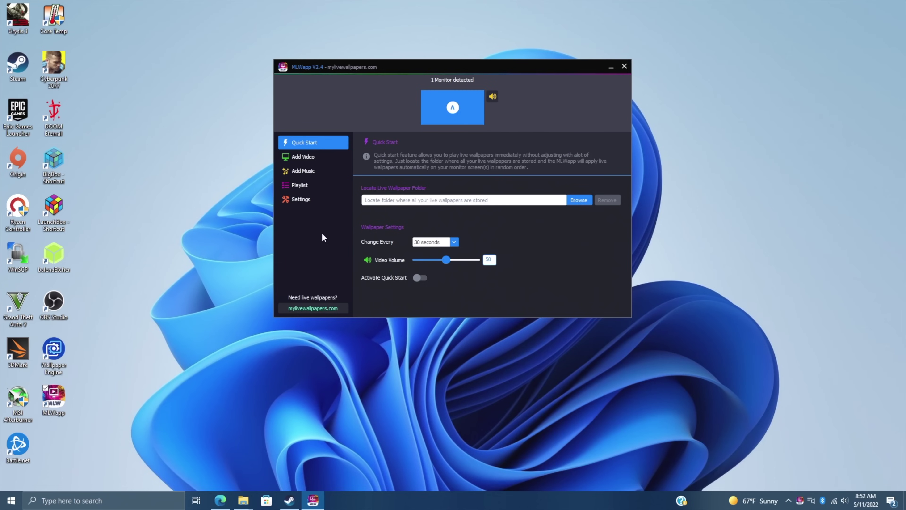
- Browse the Add Video, Add Music, Playlist, Settings, Quick Controls and About pages
click(305, 156)
click(309, 171)
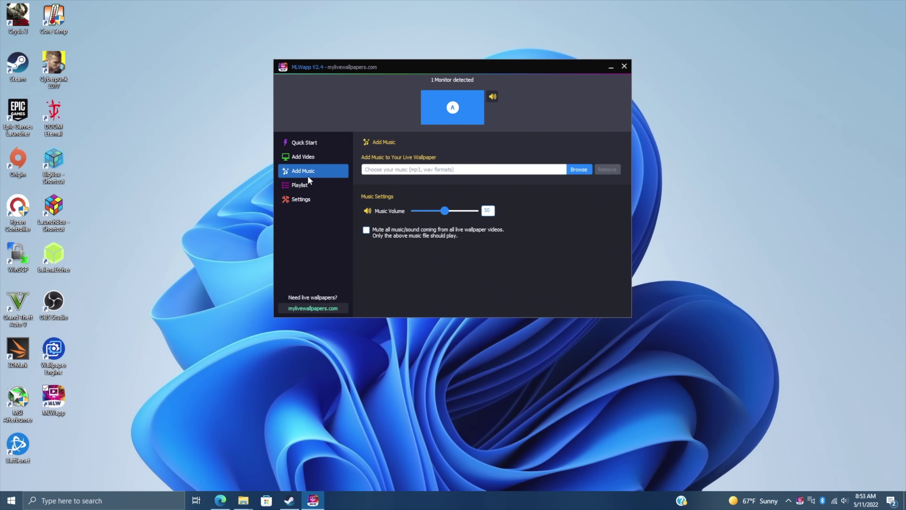
click(308, 185)
click(305, 199)
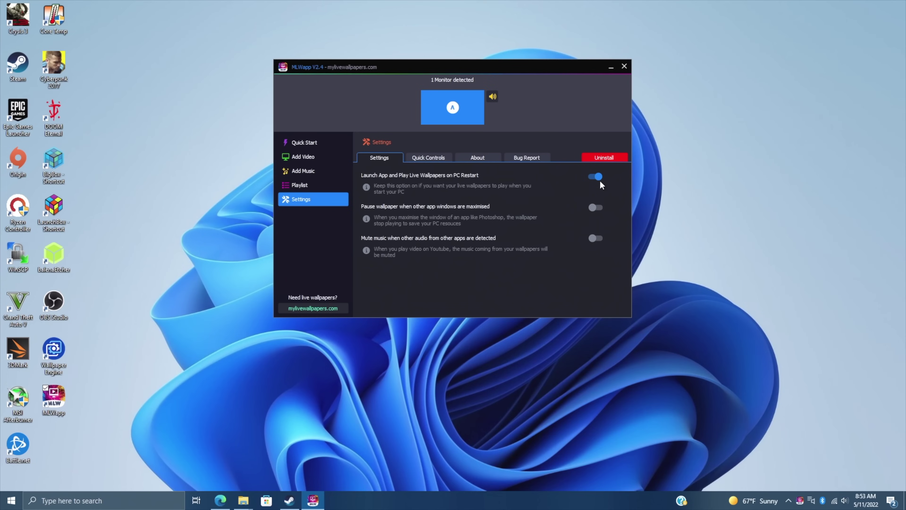
click(421, 157)
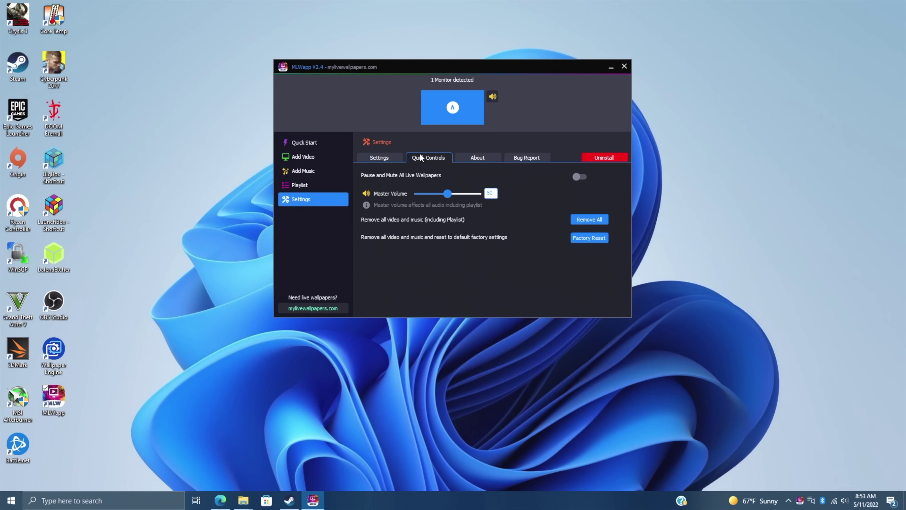
click(476, 158)
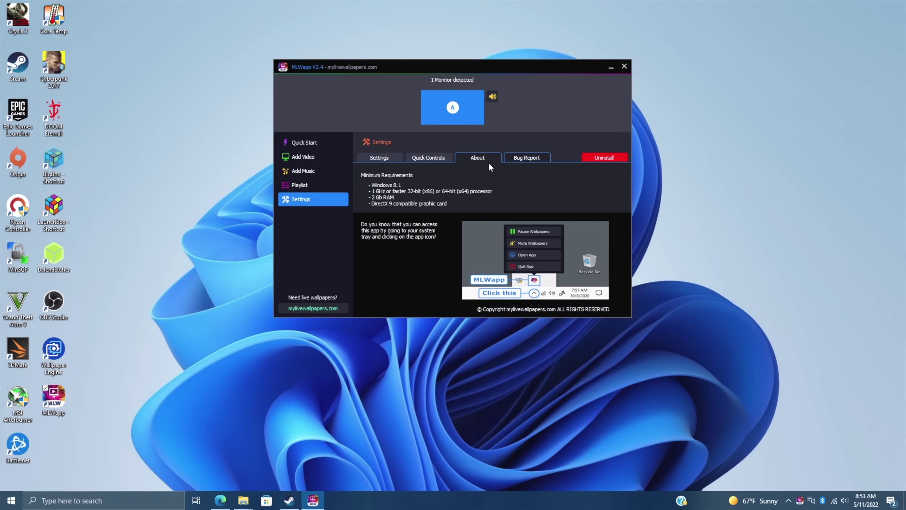
- Set Quick Start's wallpaper folder to Videos\Live Wallpapers
click(308, 143)
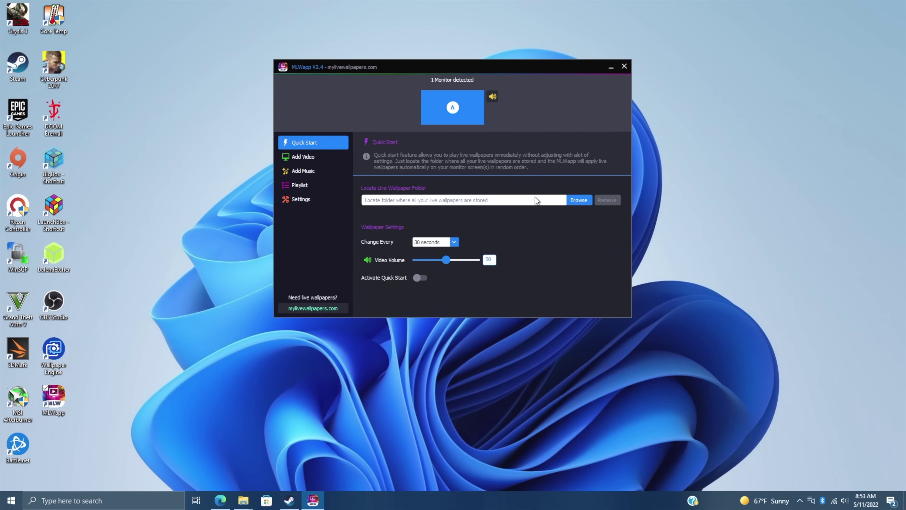
click(578, 201)
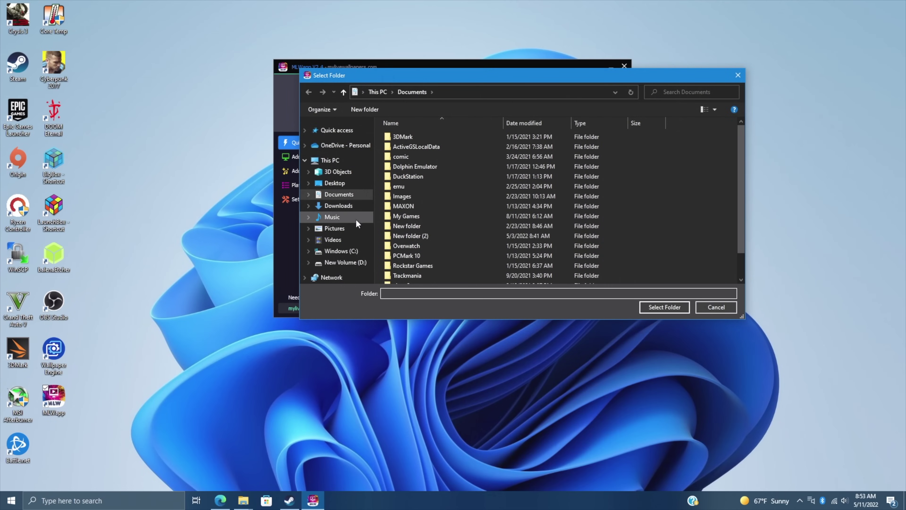
click(341, 239)
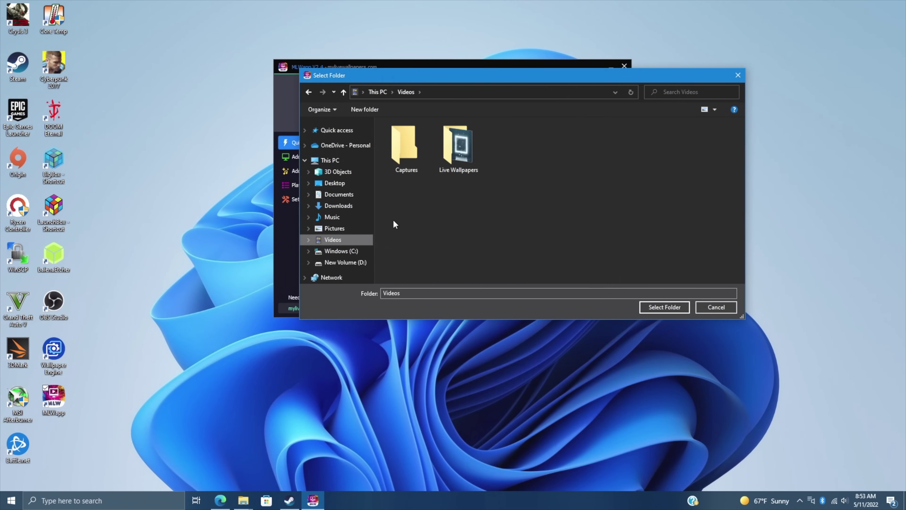
double_click(448, 154)
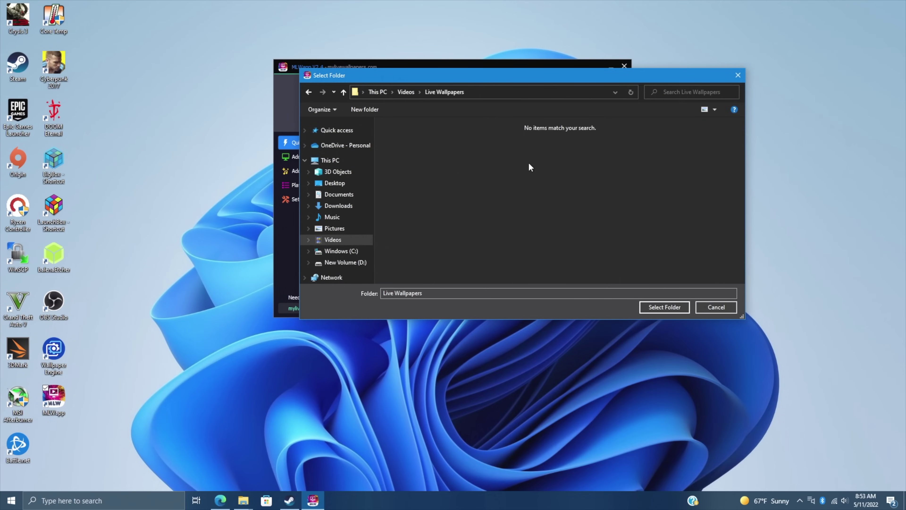
click(666, 308)
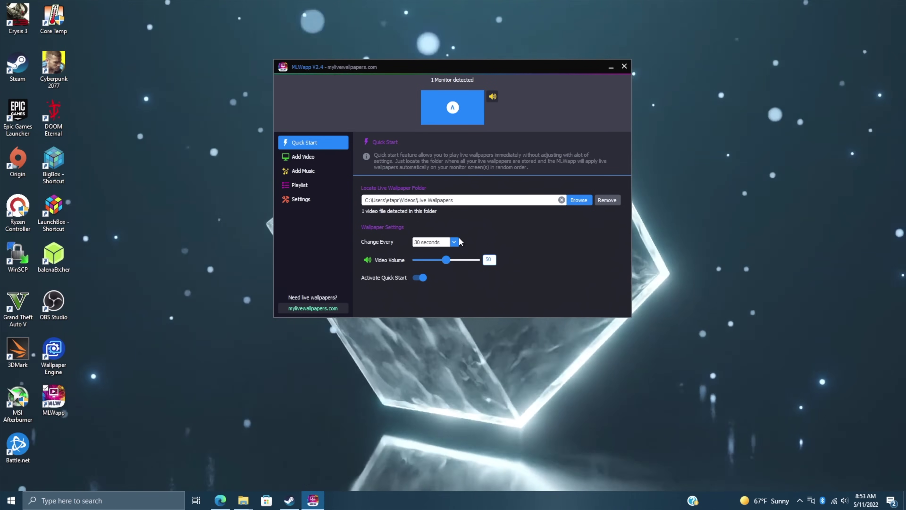
- Check the Change Every interval options without changing them, then switch Quick Start off
click(434, 242)
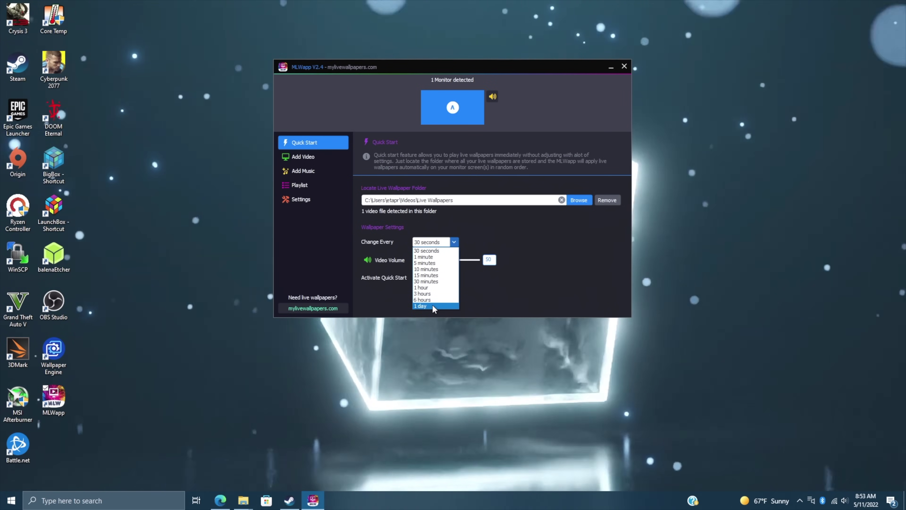
key(Escape)
click(419, 278)
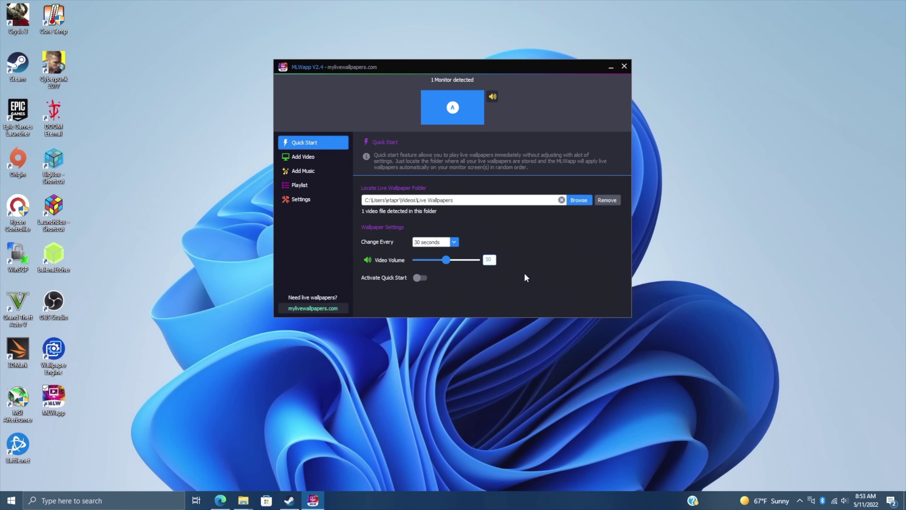
- Set the Crystal-Cube video as the wallpaper in Add Video and minimize MLWapp
click(303, 156)
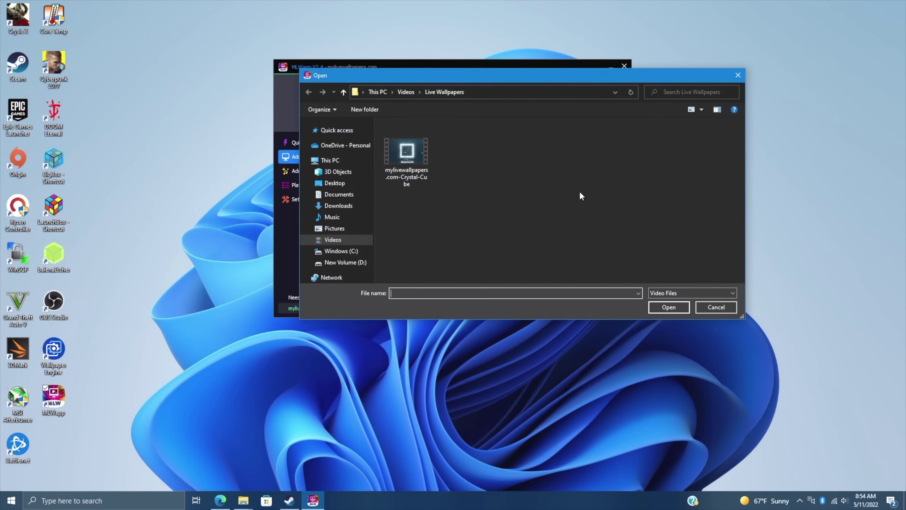
double_click(411, 165)
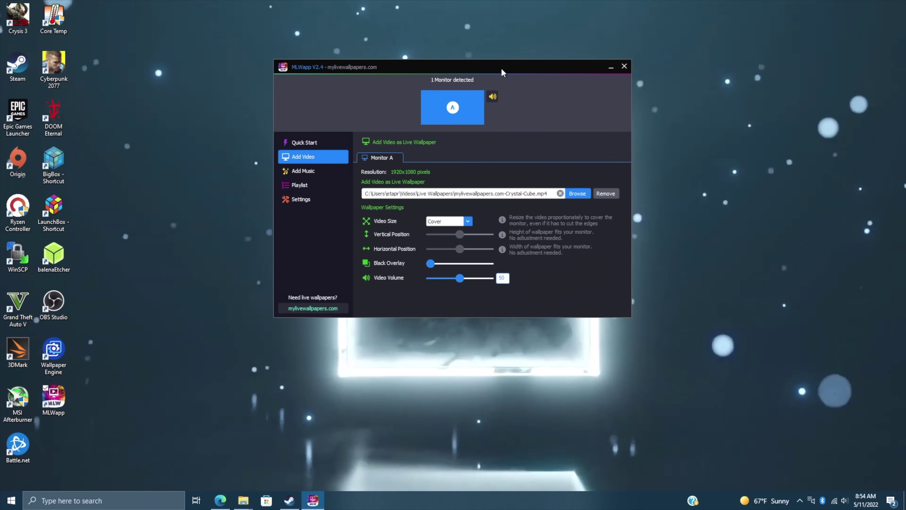
drag(537, 66, 512, 103)
click(583, 103)
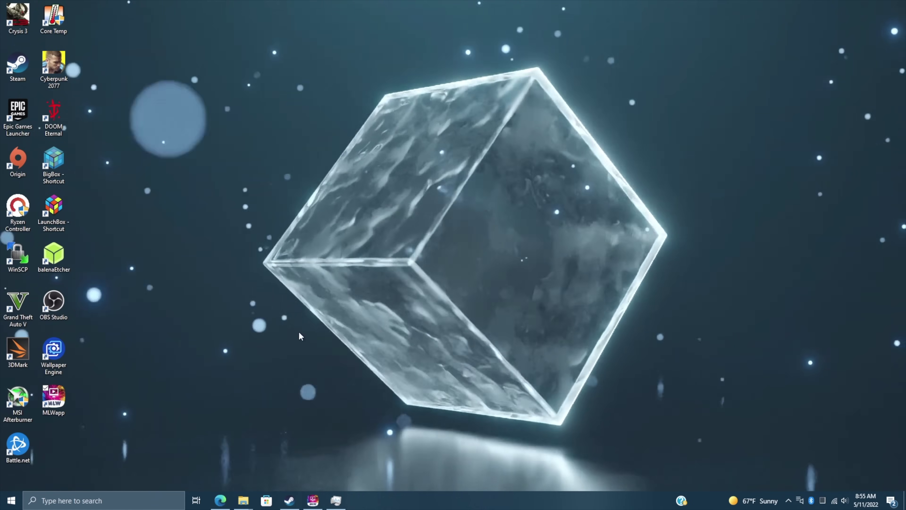
- Check GPU 0 and CPU usage in Task Manager's Performance tab, then minimize it
key(ctrl+shift+Escape)
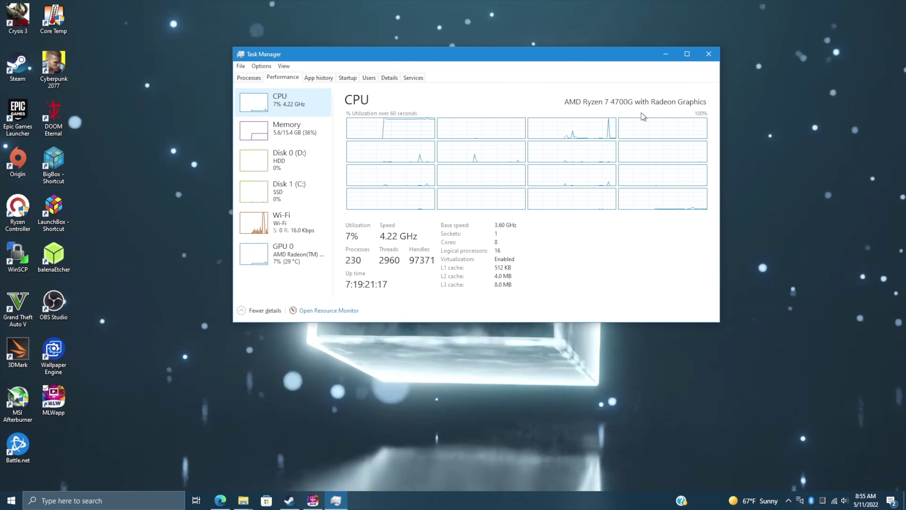
click(276, 264)
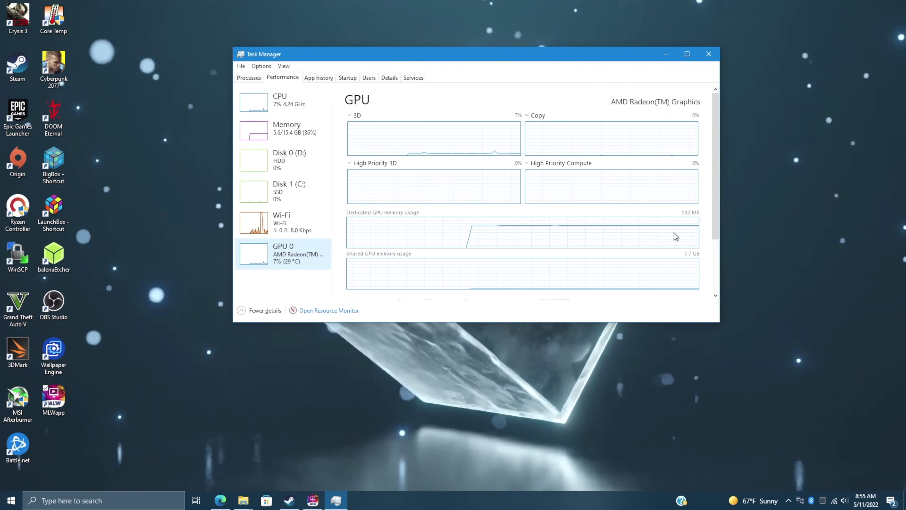
click(282, 106)
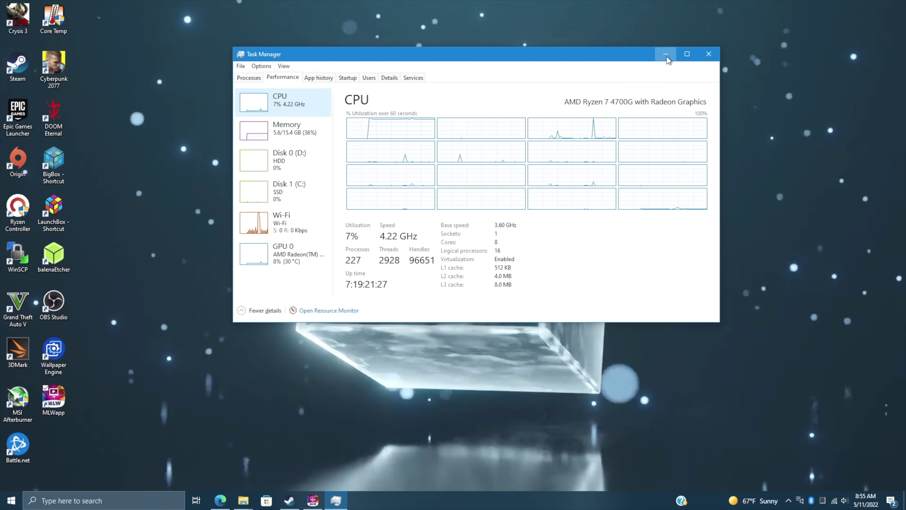
click(667, 56)
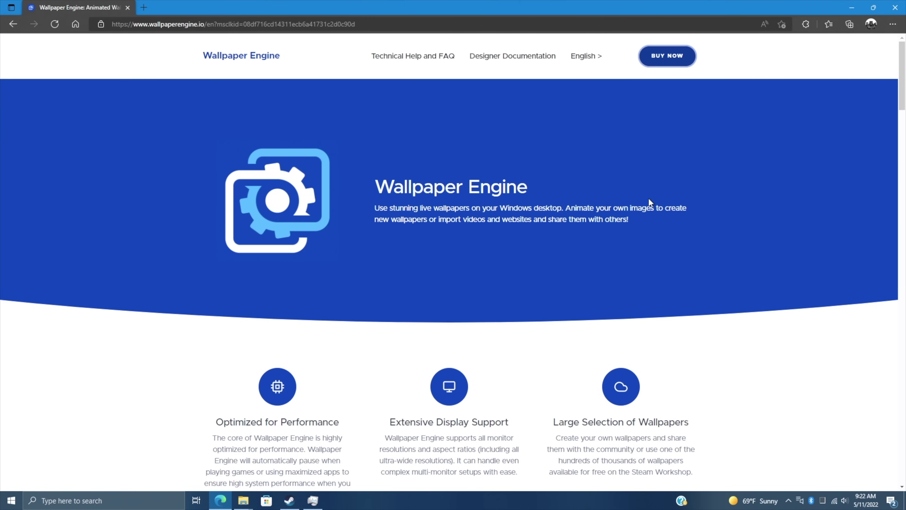
- Scroll through the Wallpaper Engine website, then minimize Edge to reveal the desktop
scroll(649, 199, down, 20)
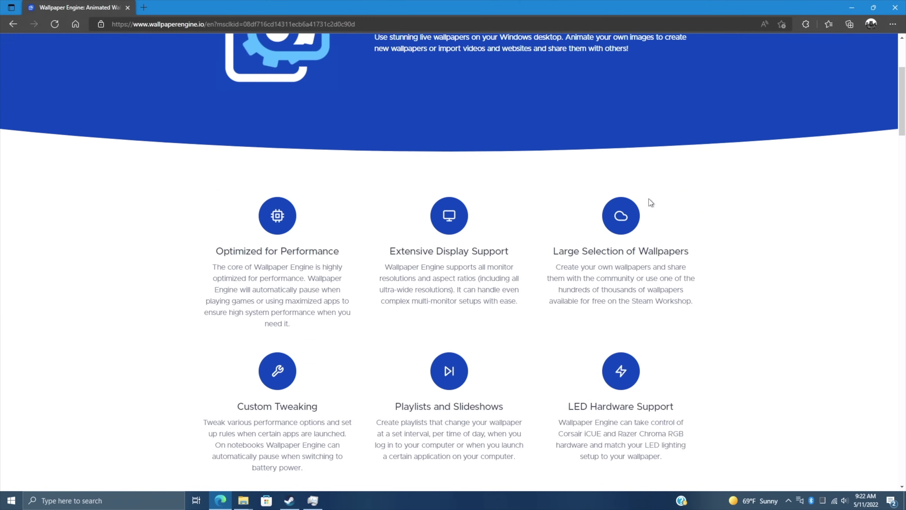
scroll(650, 207, down, 5)
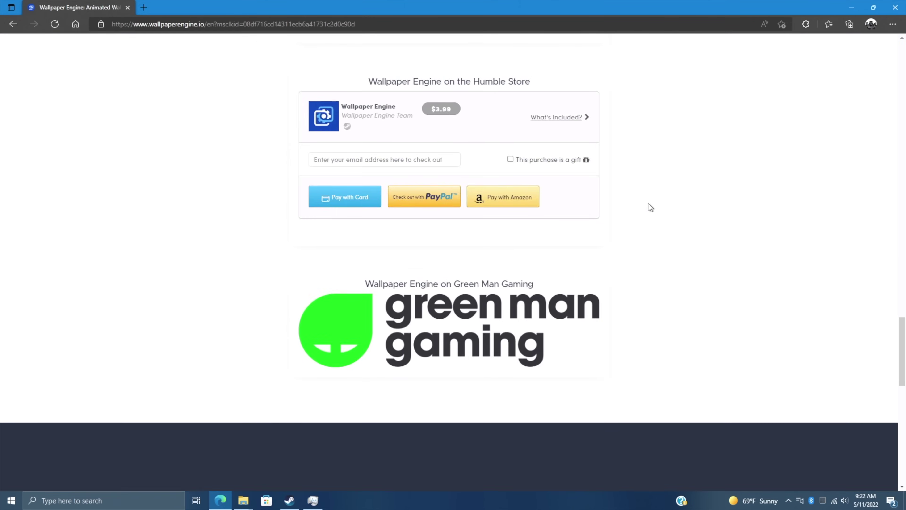
scroll(650, 207, up, 2)
scroll(651, 207, down, 1)
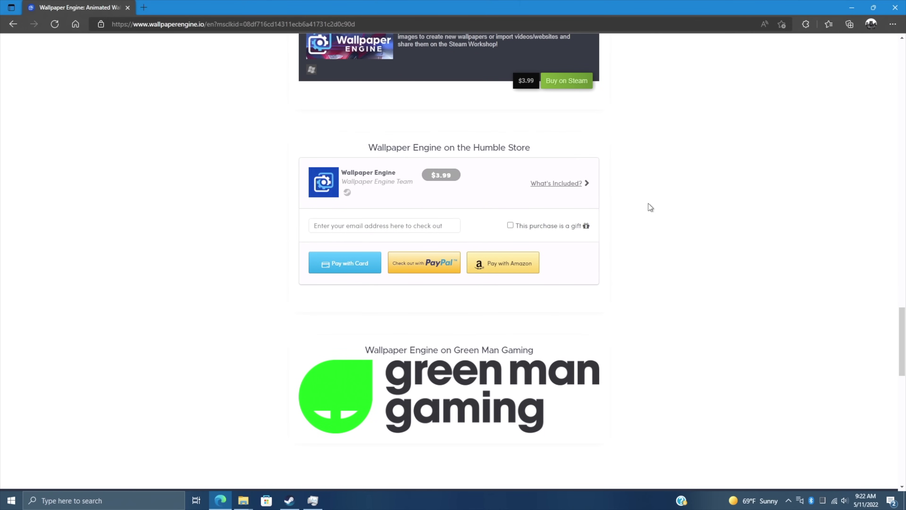
scroll(649, 203, up, 2)
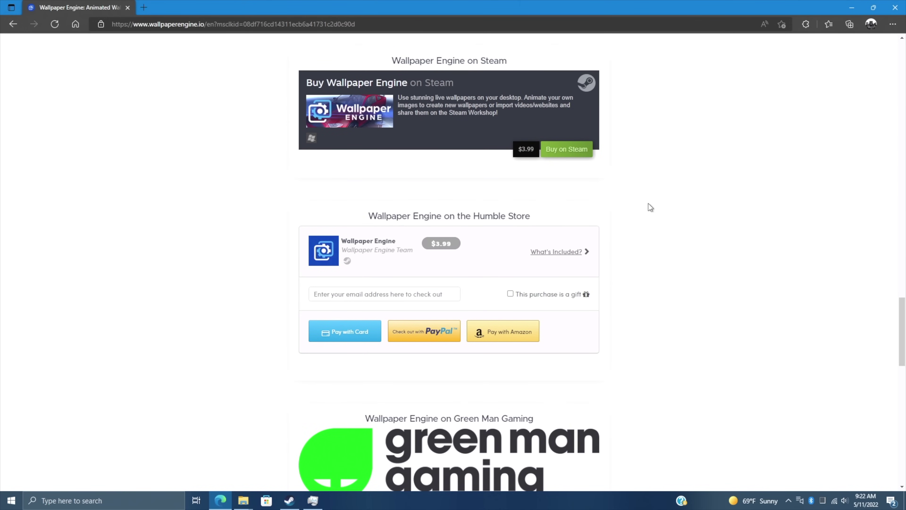
scroll(648, 204, up, 15)
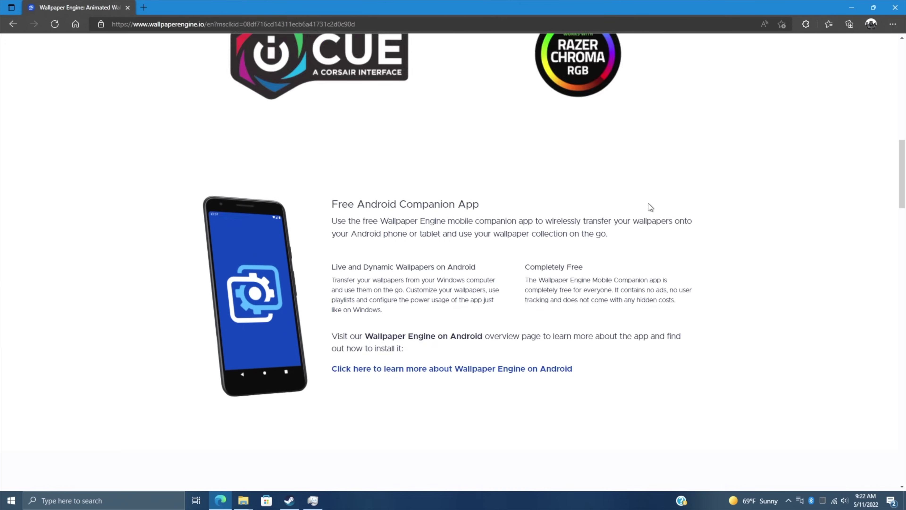
scroll(648, 203, up, 10)
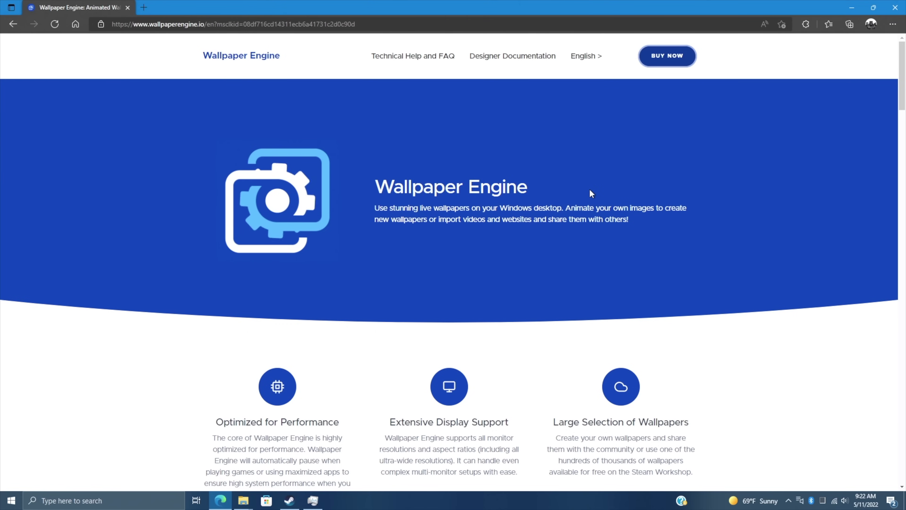
scroll(590, 193, down, 10)
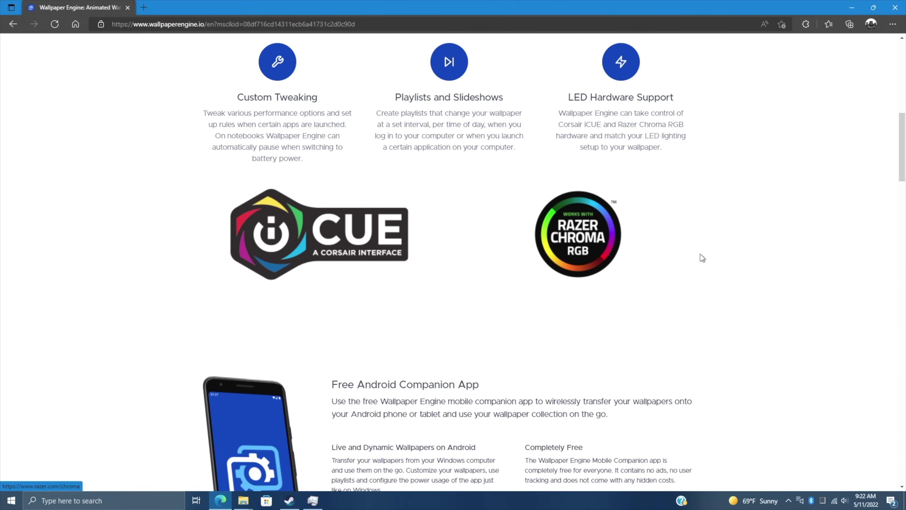
scroll(701, 255, up, 2)
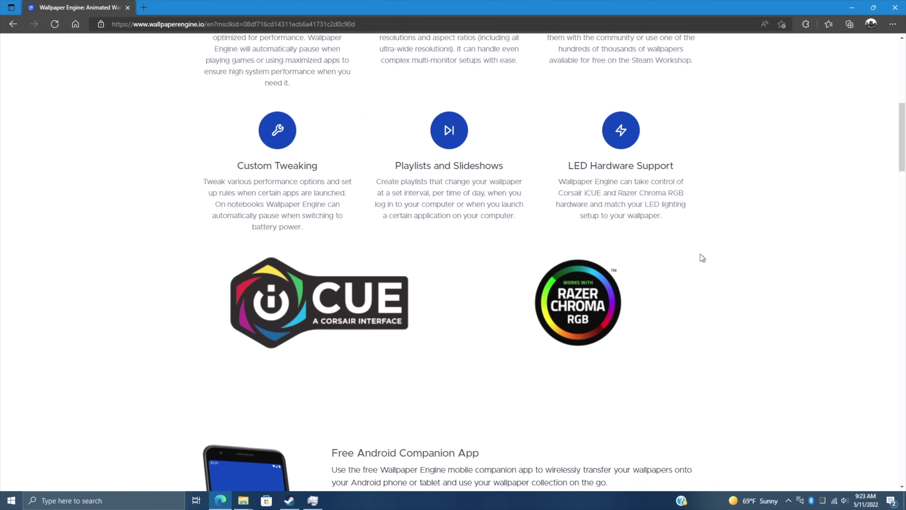
scroll(702, 258, down, 6)
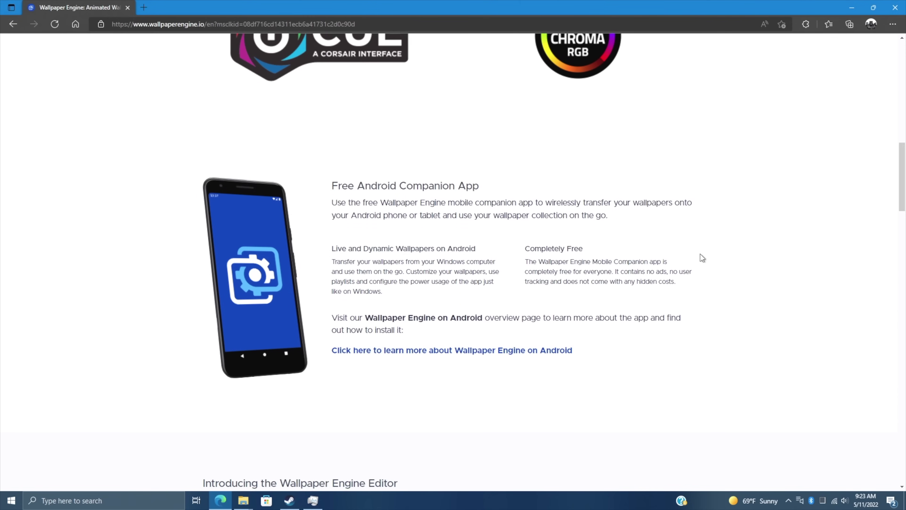
scroll(545, 273, up, 15)
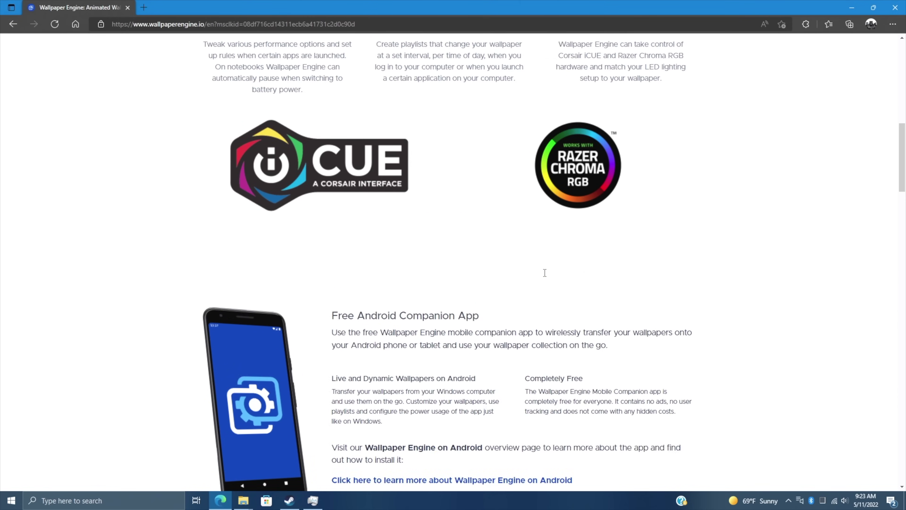
scroll(545, 279, up, 2)
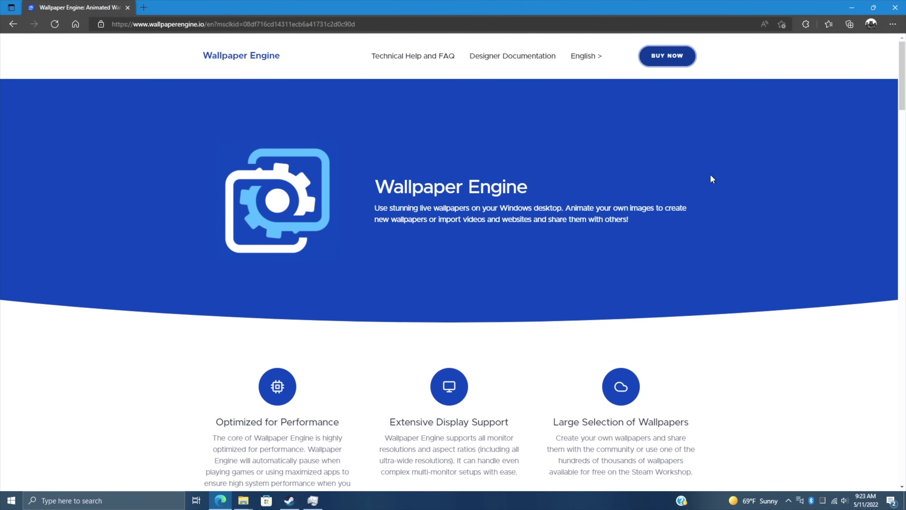
click(852, 7)
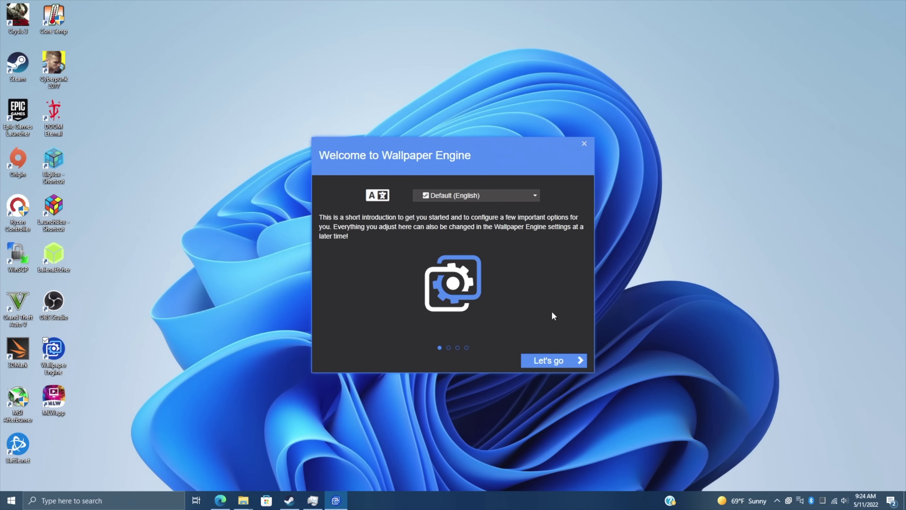
- Start the welcome setup, compare the Low, Medium and High presets, and settle on Ultra quality
click(559, 362)
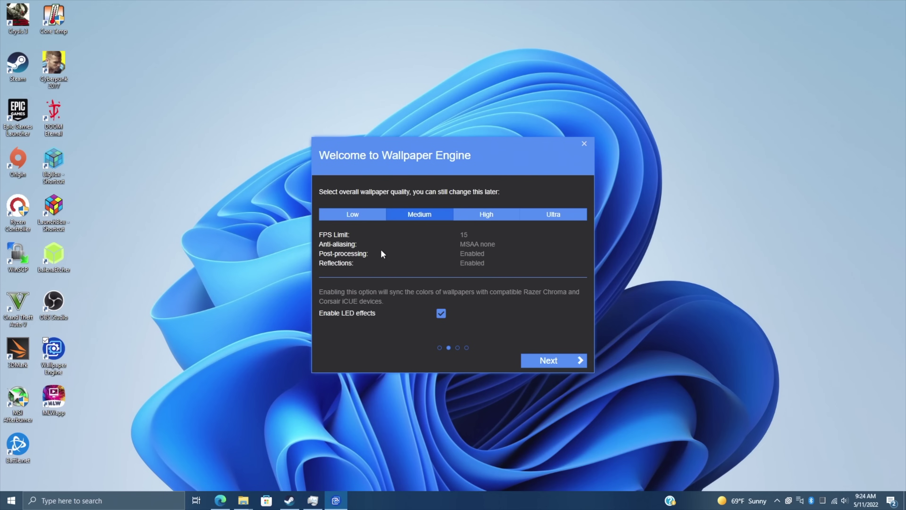
click(356, 215)
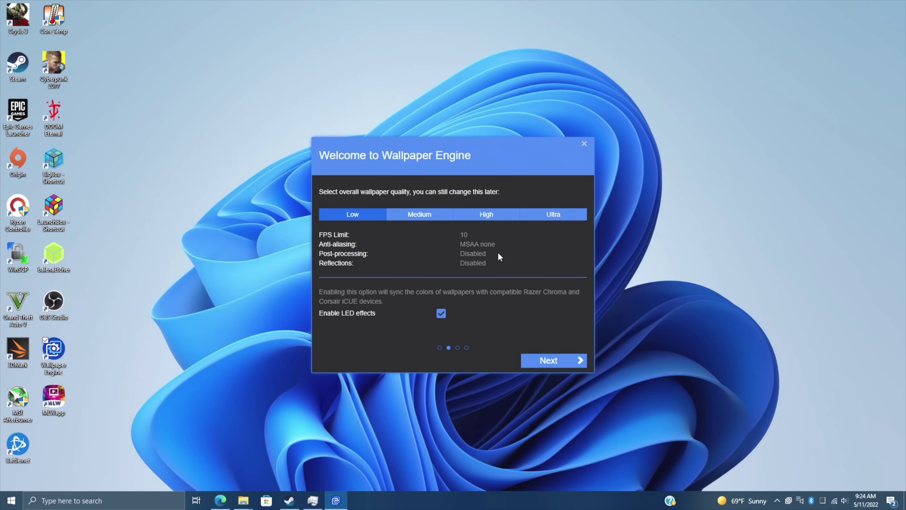
click(428, 214)
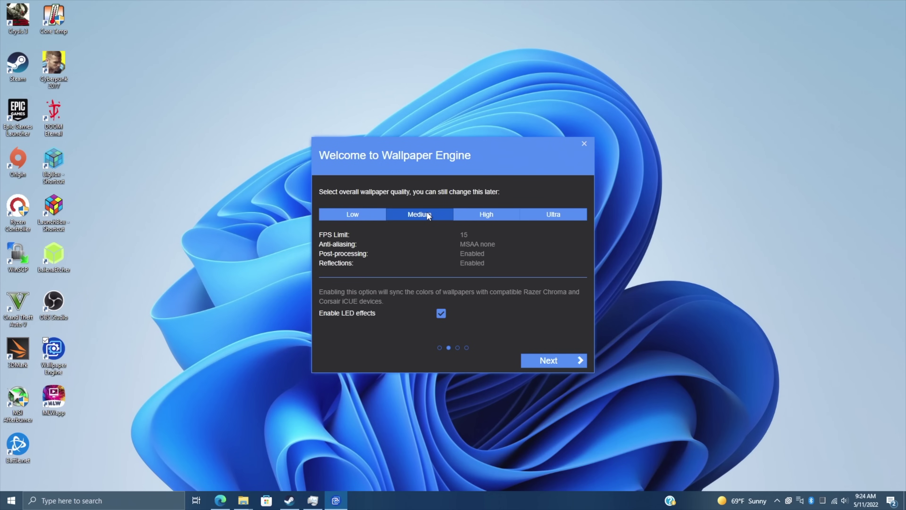
click(481, 214)
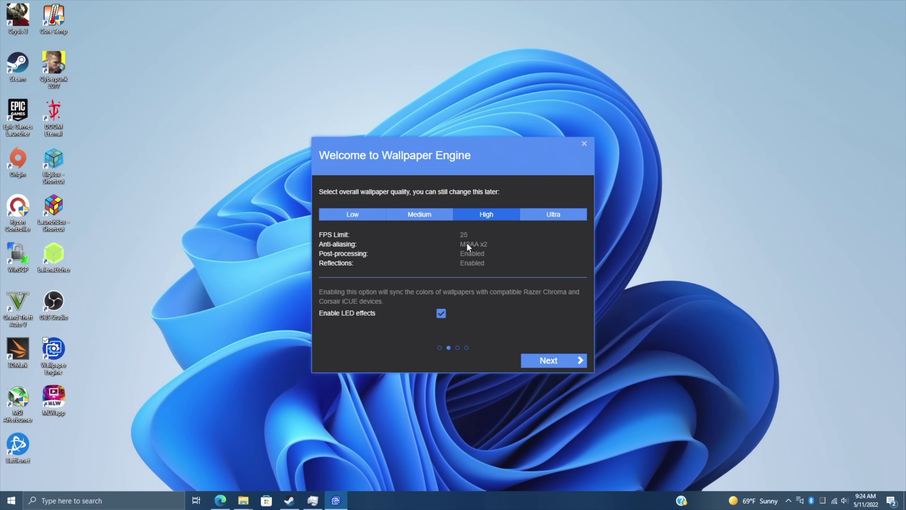
click(554, 213)
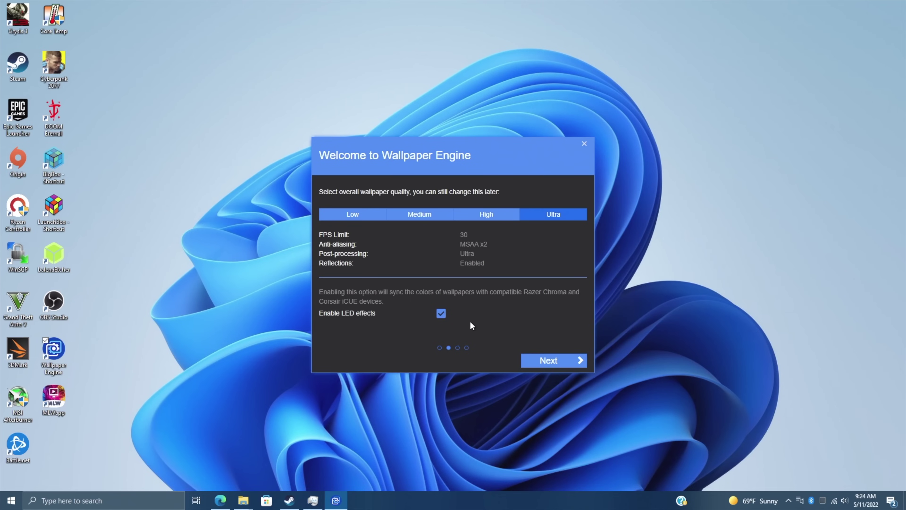
click(561, 363)
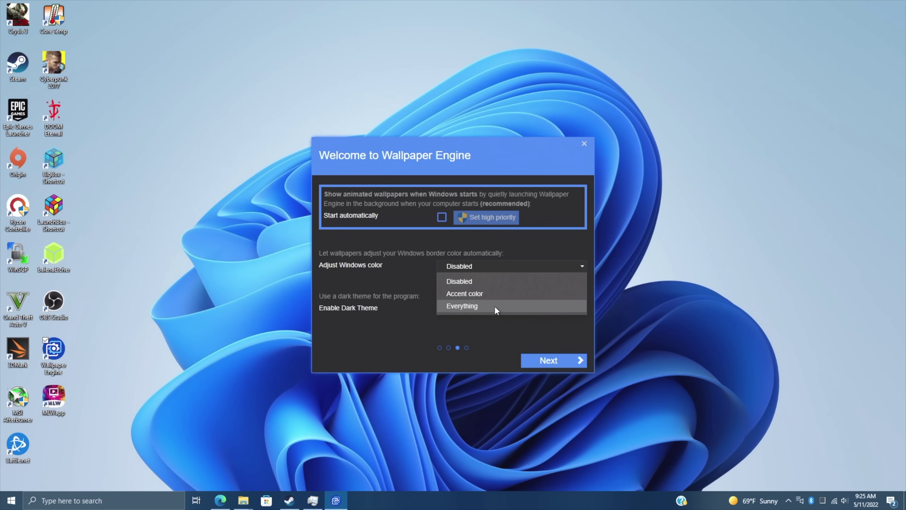
- Keep Adjust Windows color Disabled, finish the welcome setup, and maximize the wallpaper browser
click(429, 275)
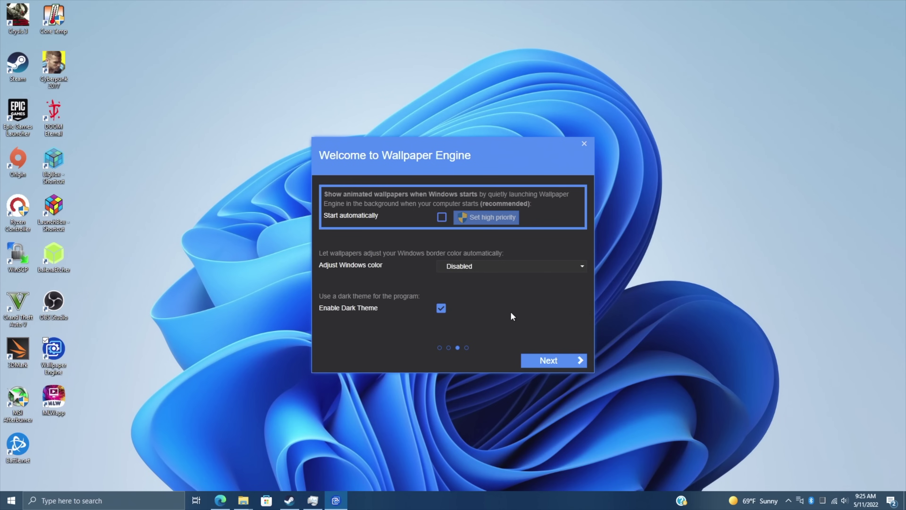
click(559, 362)
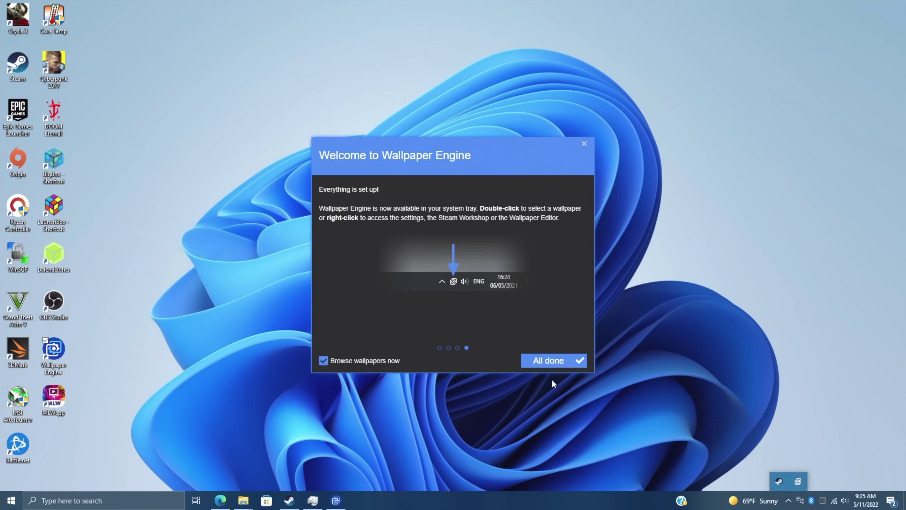
click(545, 362)
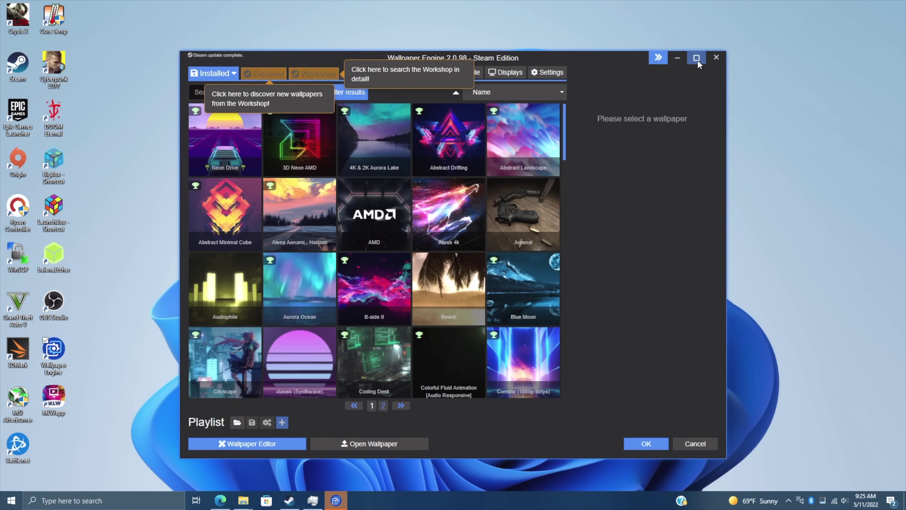
click(697, 59)
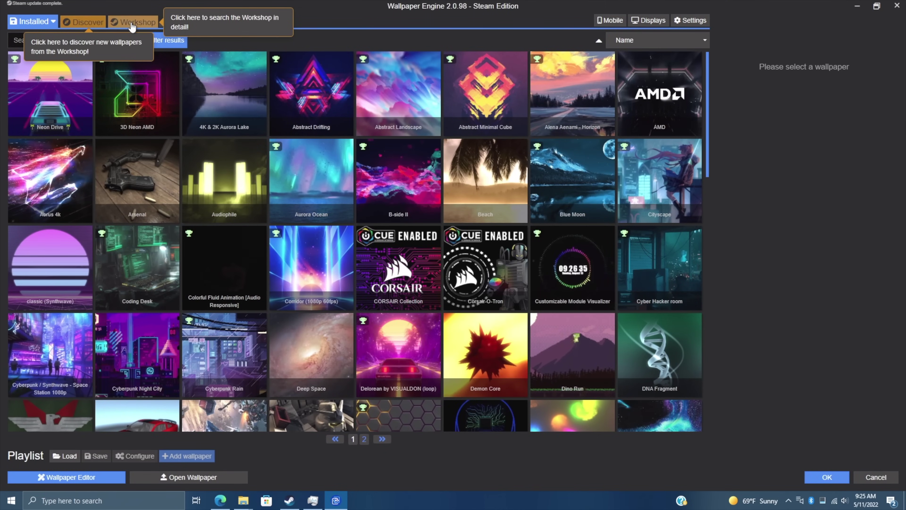
- Switch to the Workshop and apply the Hide Anime filter setting
click(282, 23)
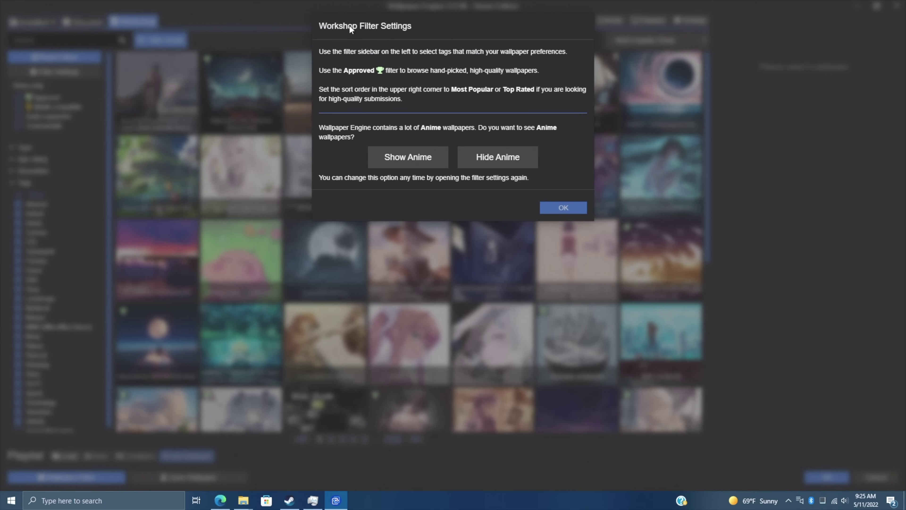
click(506, 156)
click(565, 208)
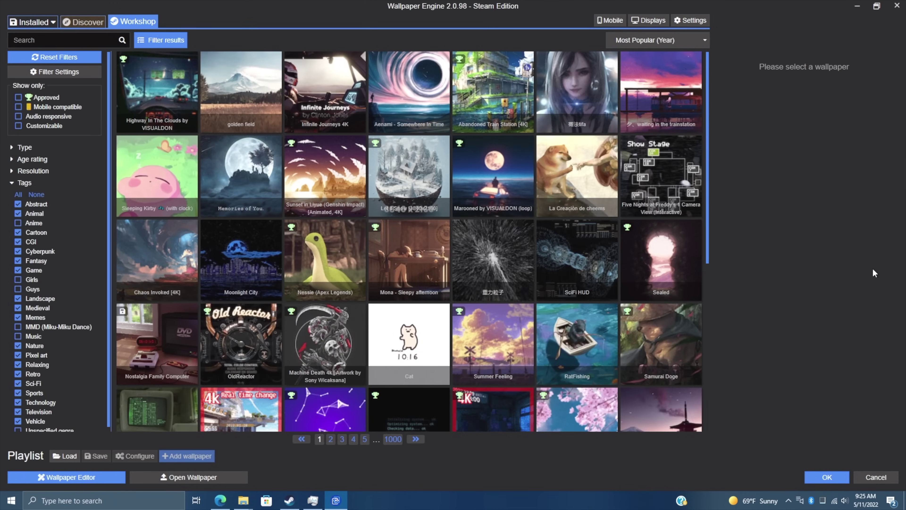
click(33, 25)
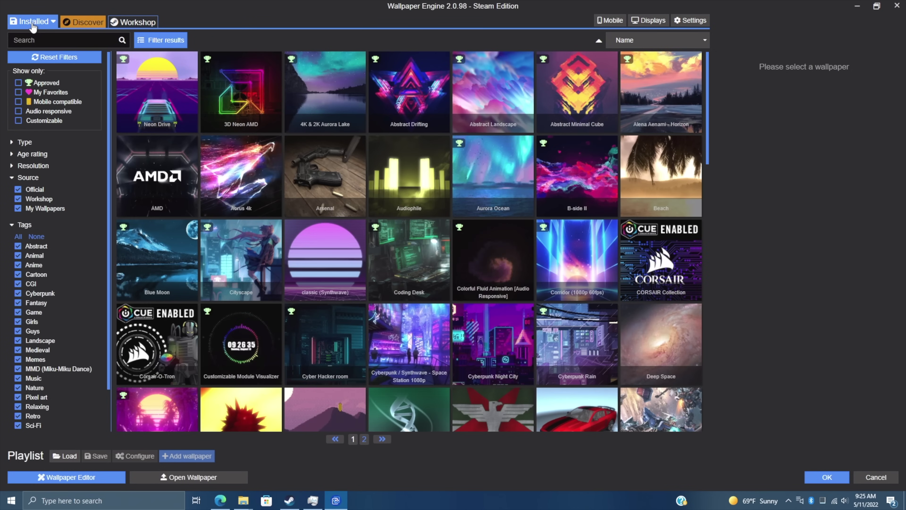
scroll(460, 282, down, 15)
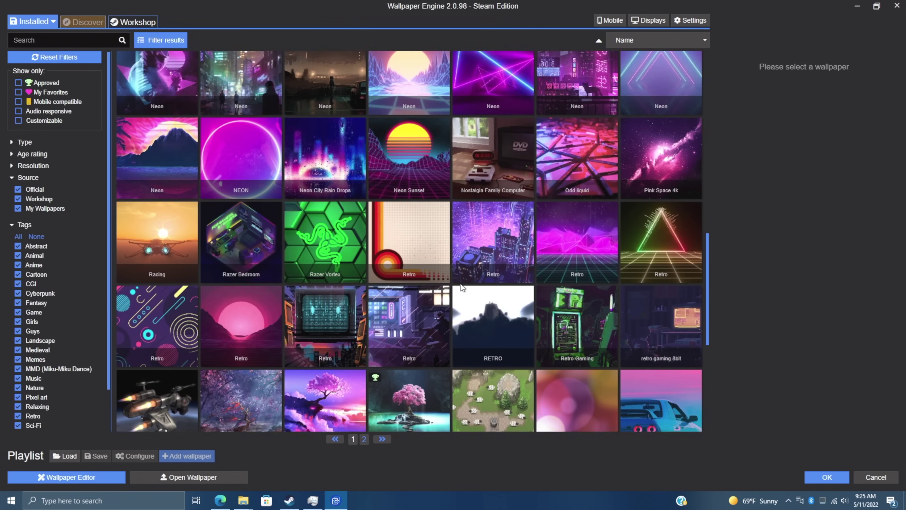
scroll(460, 284, up, 15)
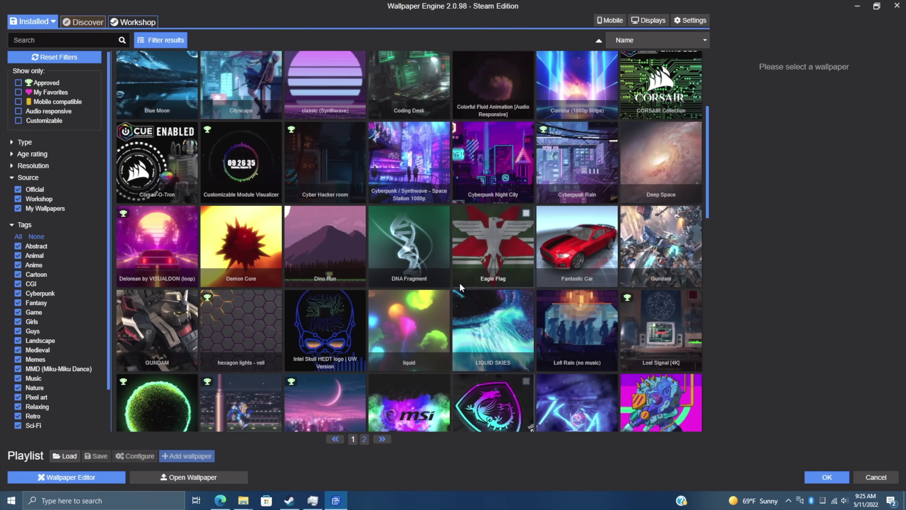
scroll(458, 284, down, 10)
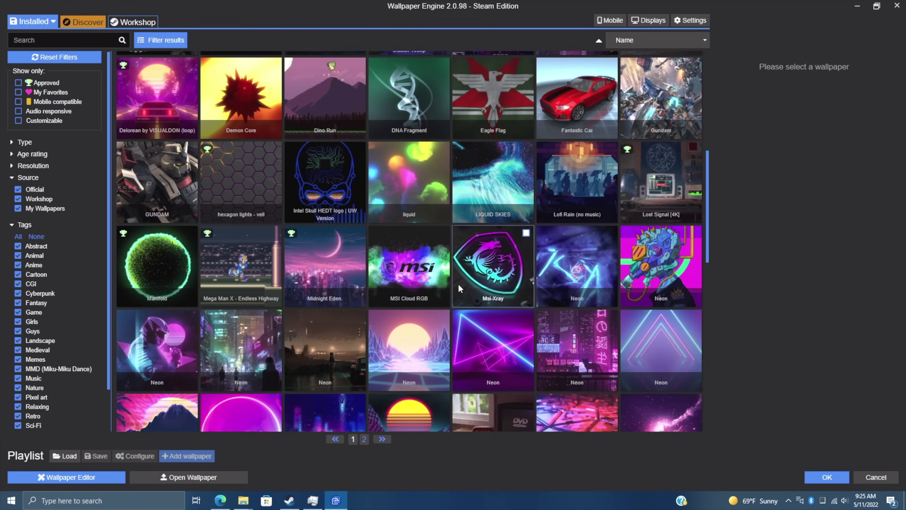
scroll(457, 284, down, 3)
scroll(293, 177, up, 10)
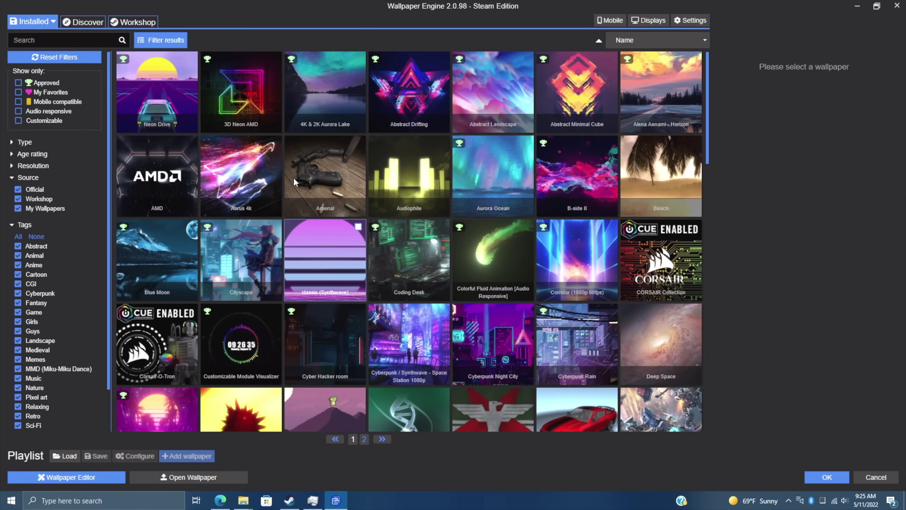
scroll(293, 177, down, 5)
scroll(294, 177, down, 8)
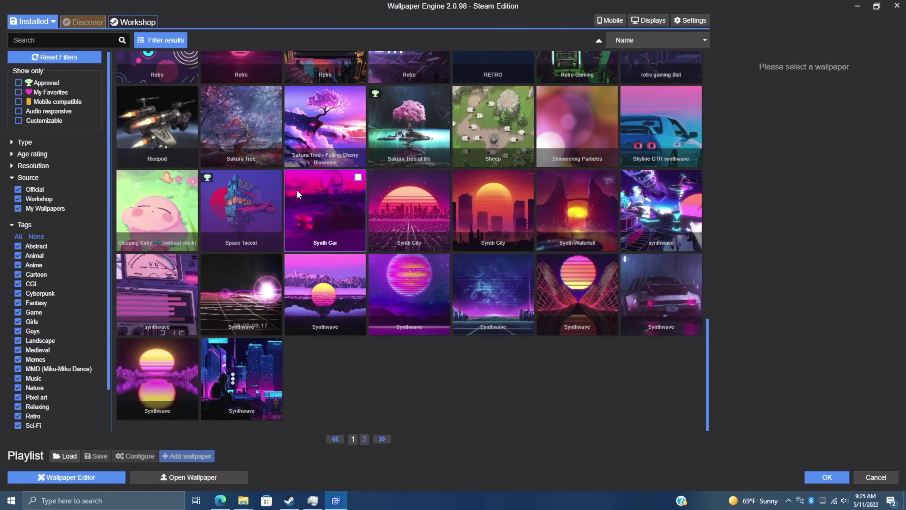
scroll(296, 190, up, 6)
scroll(296, 191, up, 8)
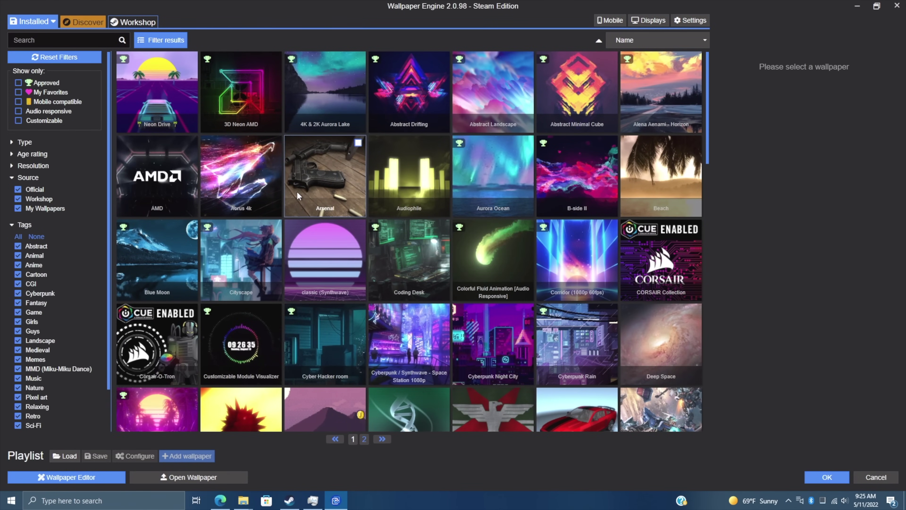
- Scroll through the Discover recommendations, then the Workshop's Most Popular (Year) grid
click(81, 24)
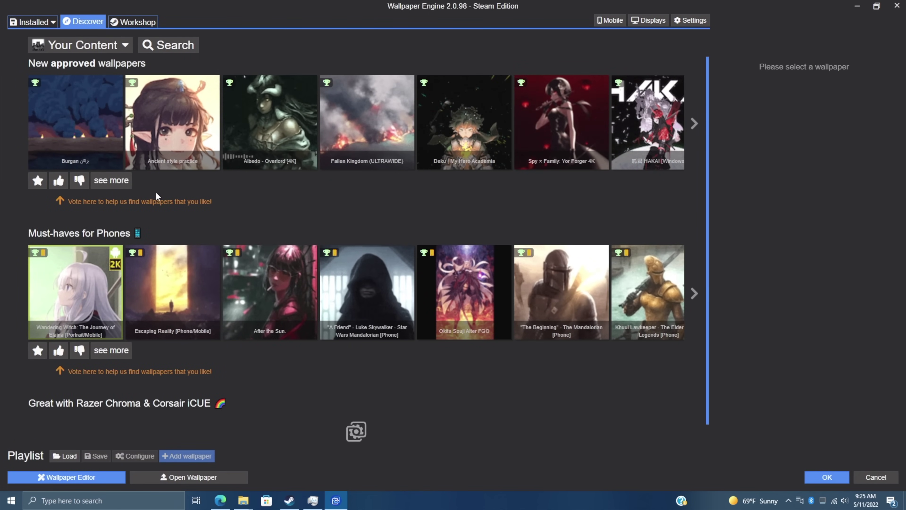
scroll(242, 247, down, 1)
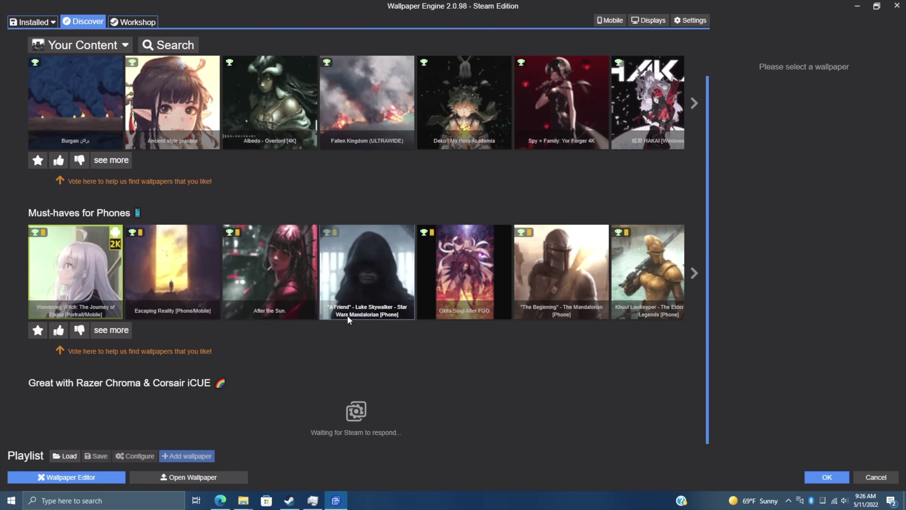
scroll(347, 316, up, 1)
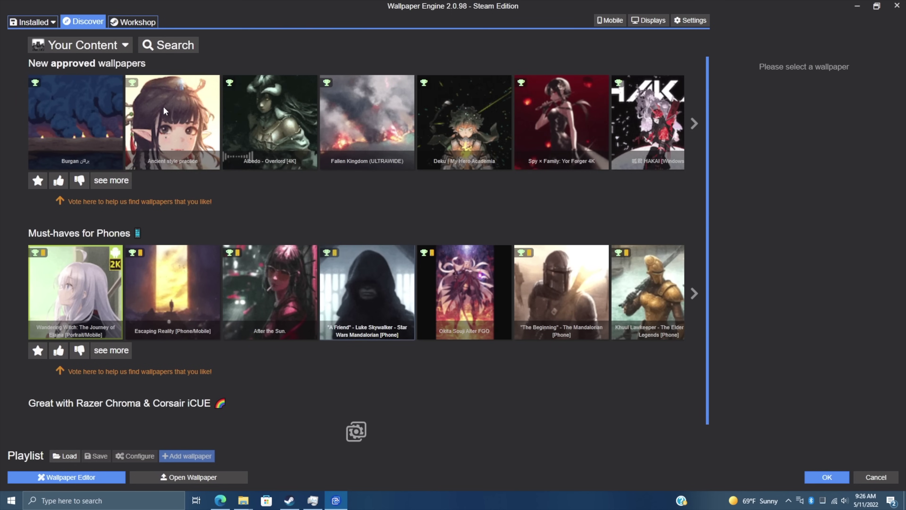
click(138, 23)
scroll(466, 211, down, 5)
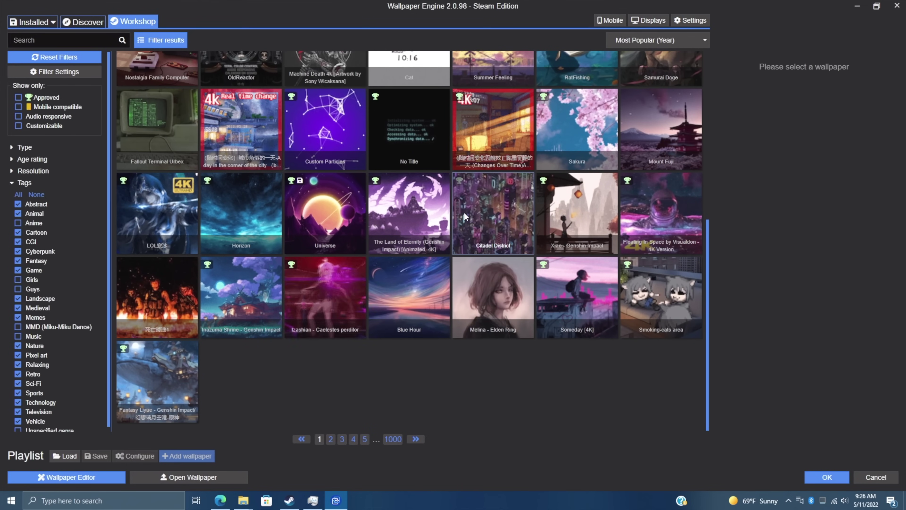
scroll(459, 214, up, 4)
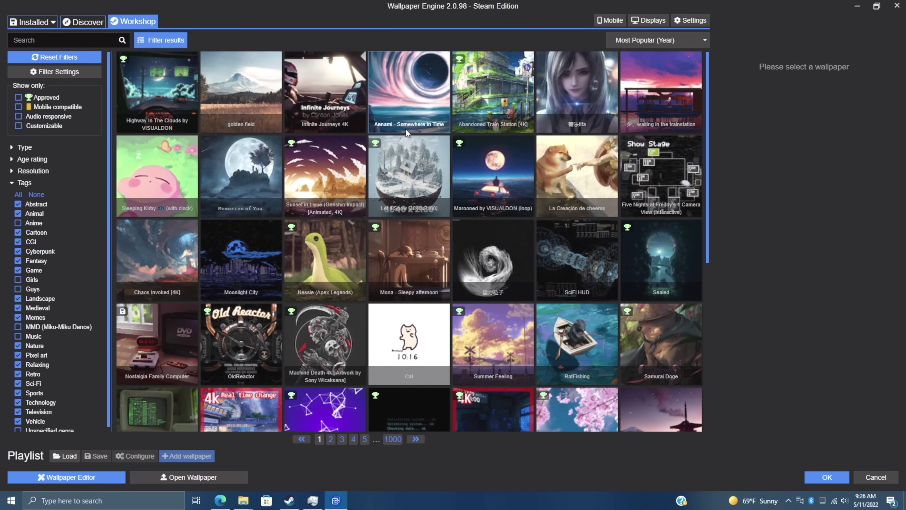
- Apply the 3D Neon AMD wallpaper from Installed in a restored window, then minimize the app
click(34, 22)
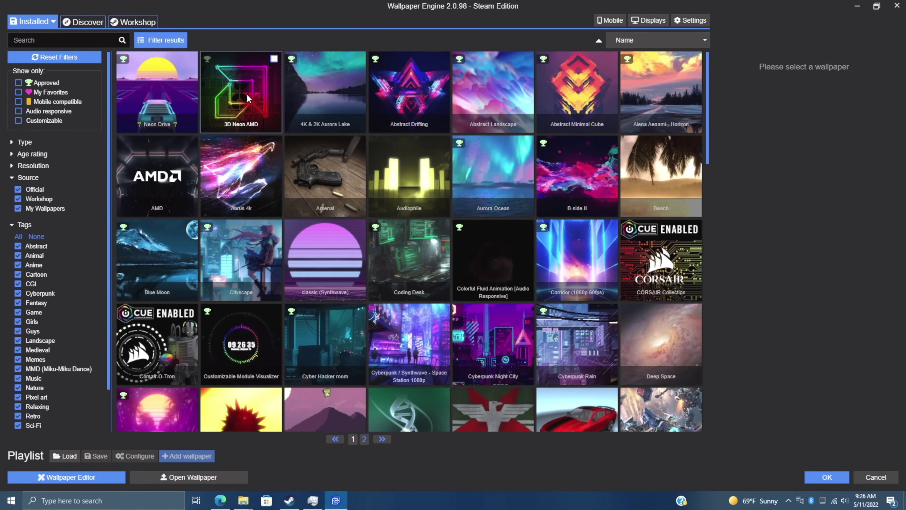
double_click(312, 14)
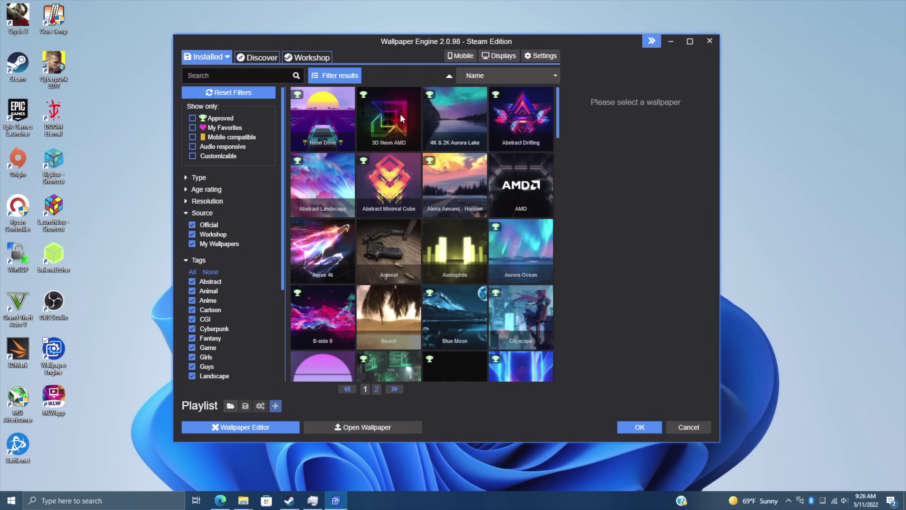
click(399, 118)
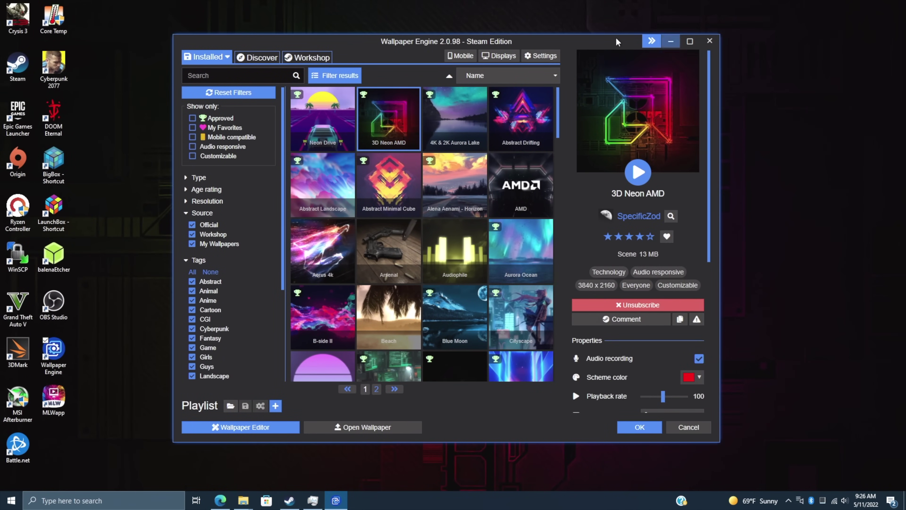
click(670, 42)
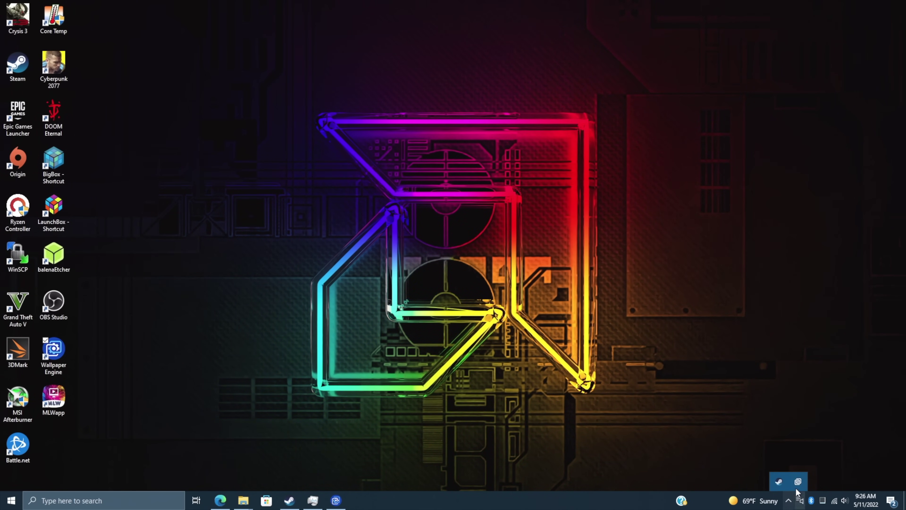
- Open the wallpaper chooser from the tray icon and apply Abstract Minimal Cube
right_click(798, 481)
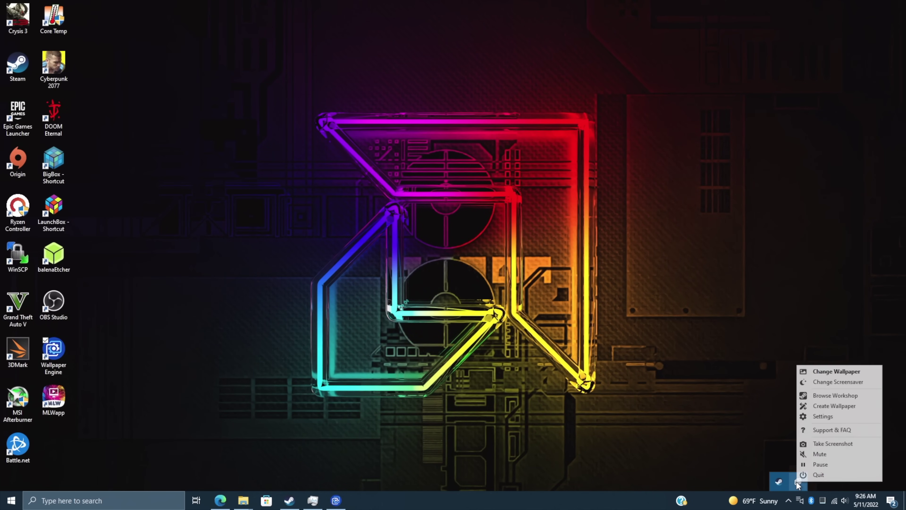
click(837, 372)
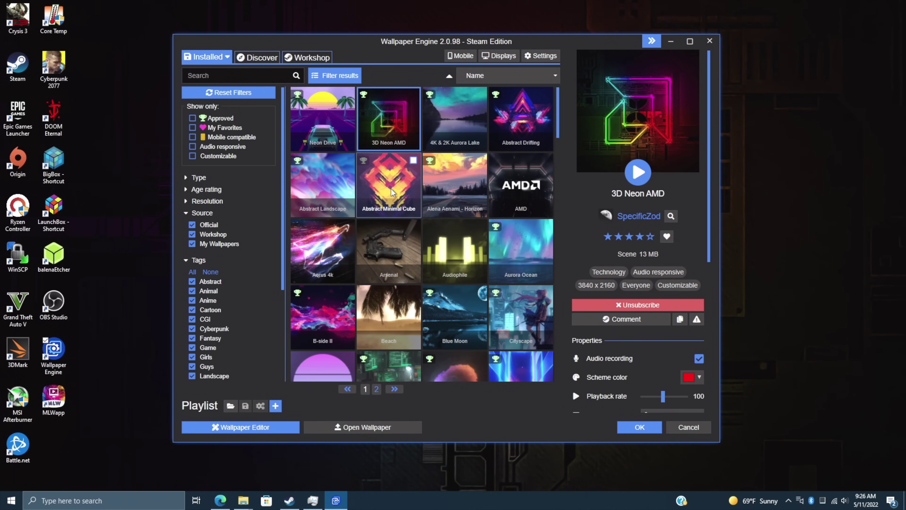
click(388, 180)
drag(554, 40, 572, 68)
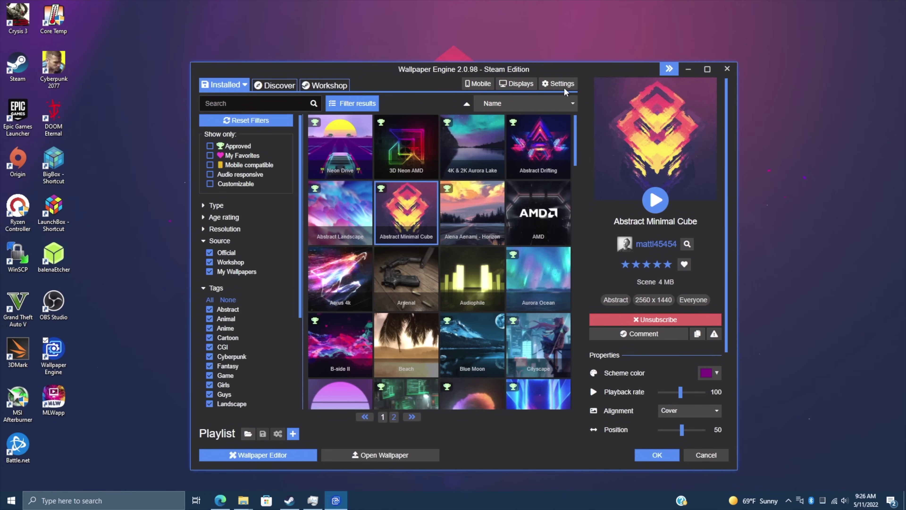
- Apply Delorean by VISUALDON (loop) from further down the list and minimize the app
scroll(445, 275, down, 5)
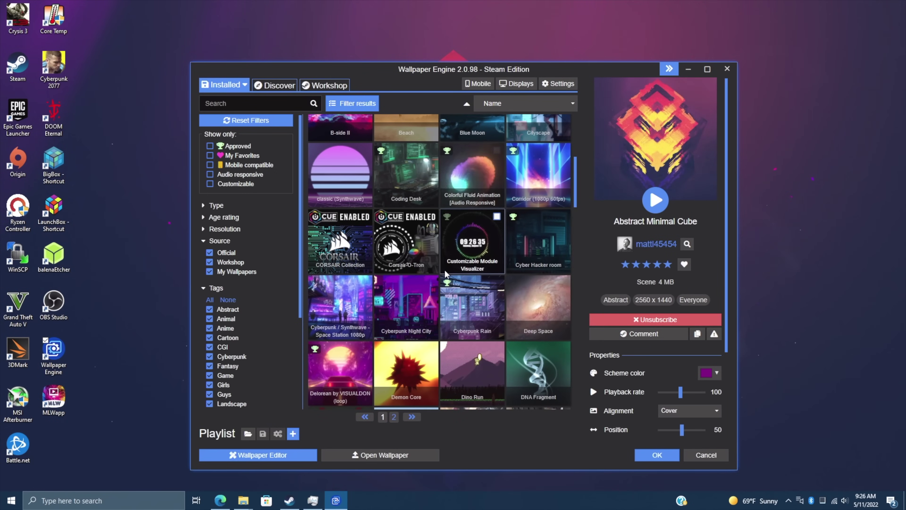
scroll(445, 274, down, 2)
scroll(447, 274, down, 2)
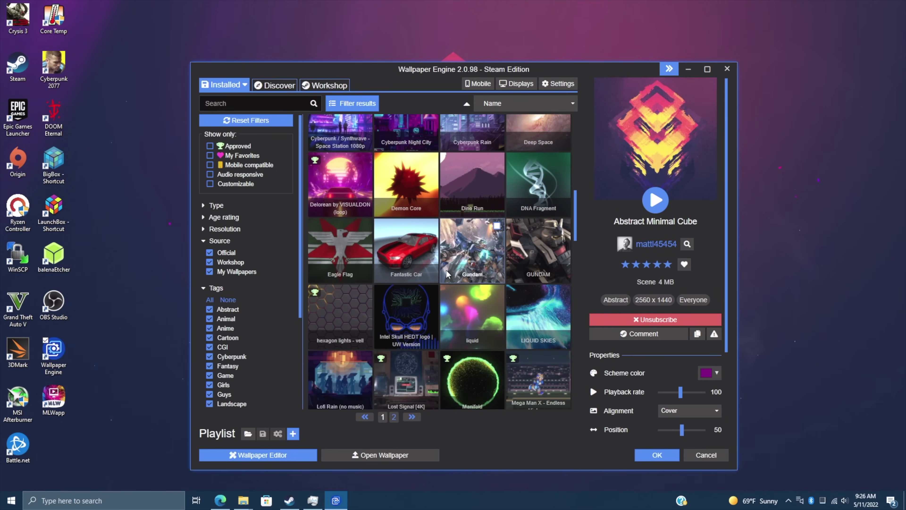
click(336, 179)
click(689, 71)
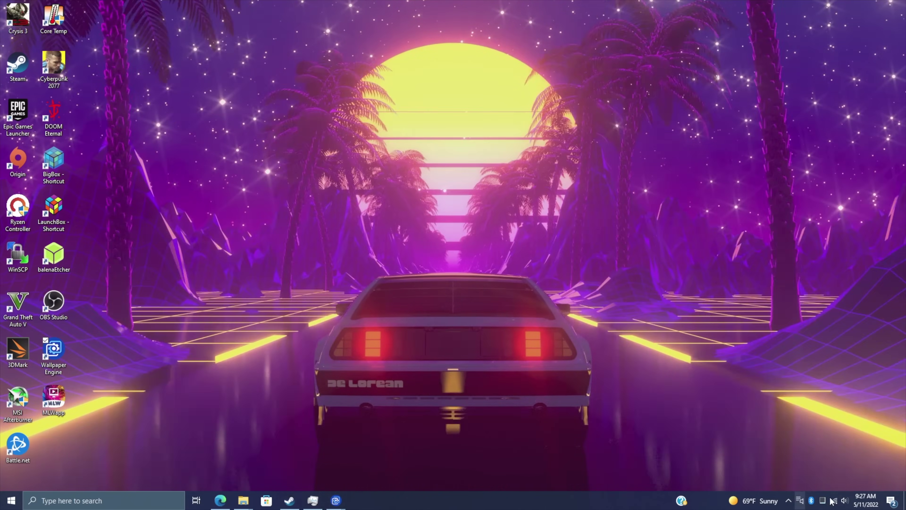
- Set the wallpaper quality to High and the frame rate to 60 FPS, then save
click(788, 501)
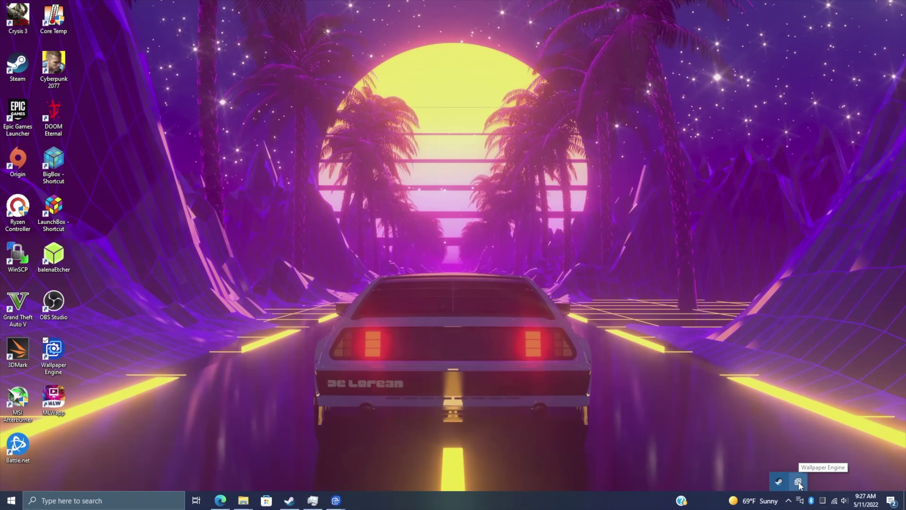
right_click(798, 482)
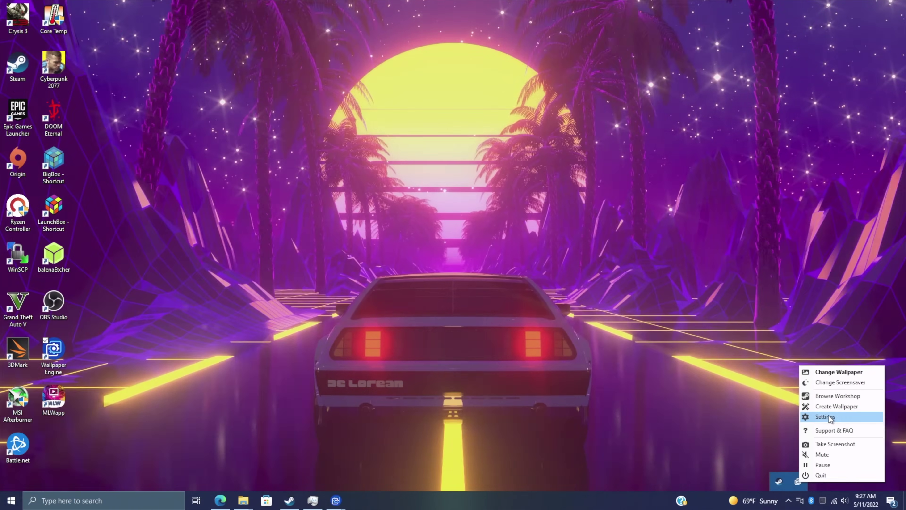
click(832, 416)
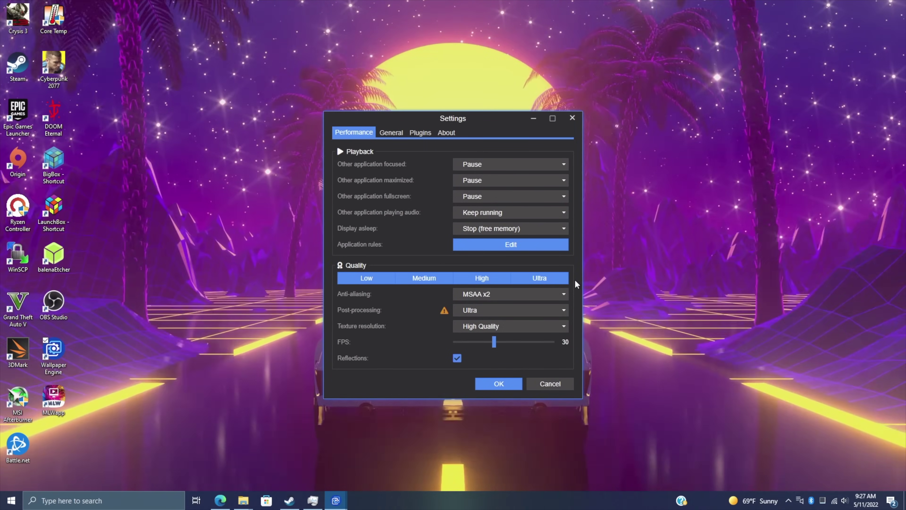
click(366, 278)
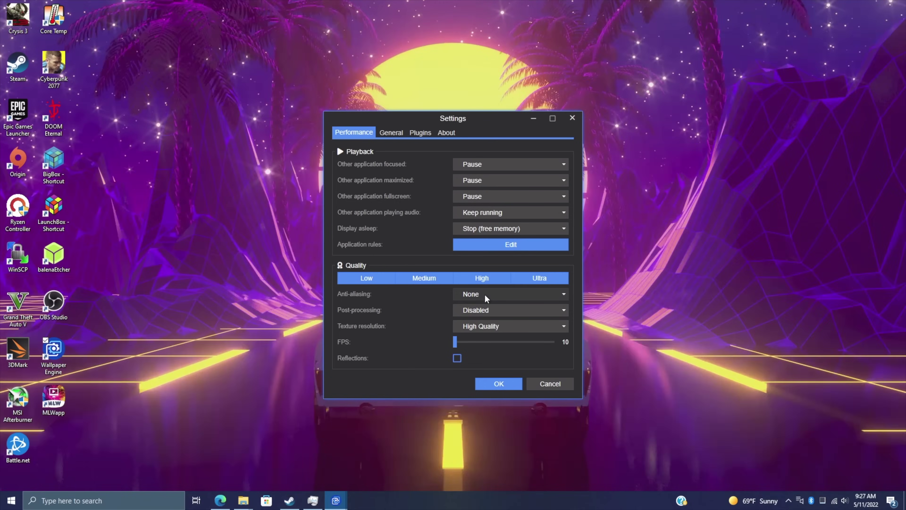
click(479, 277)
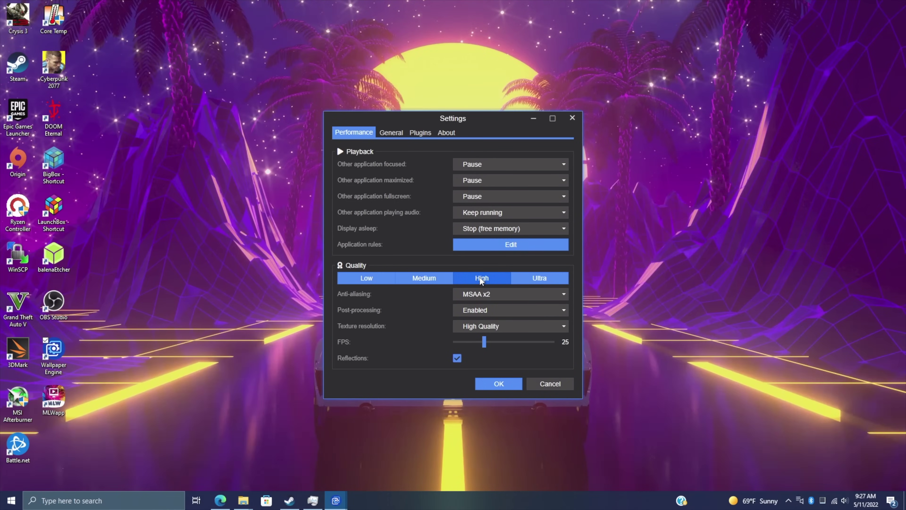
drag(484, 342, 570, 345)
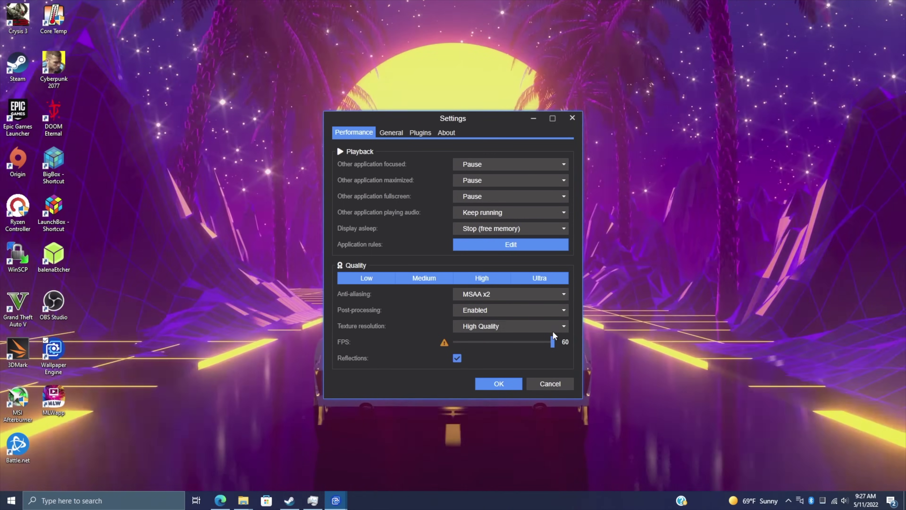
click(507, 382)
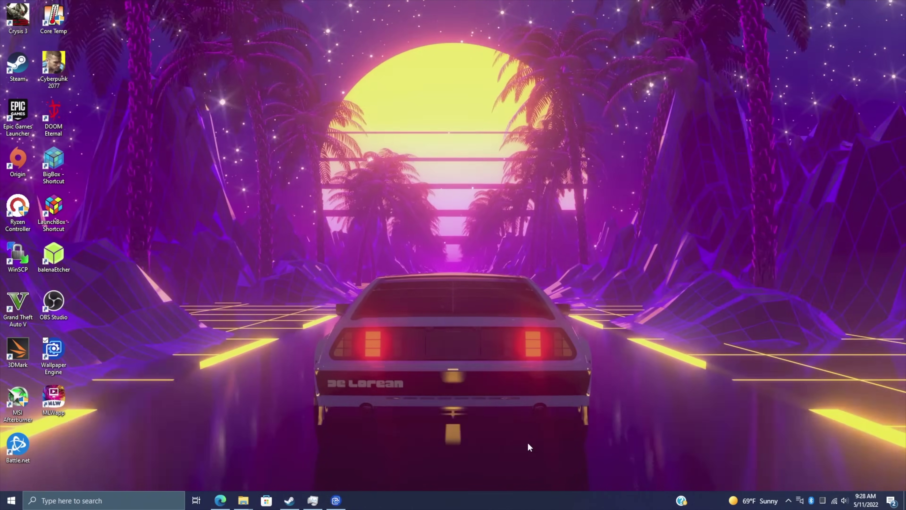
click(788, 501)
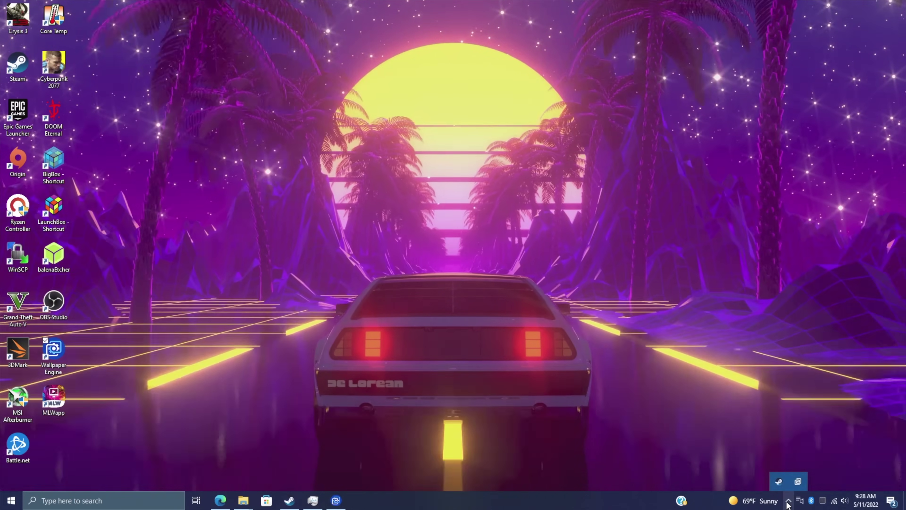
click(834, 362)
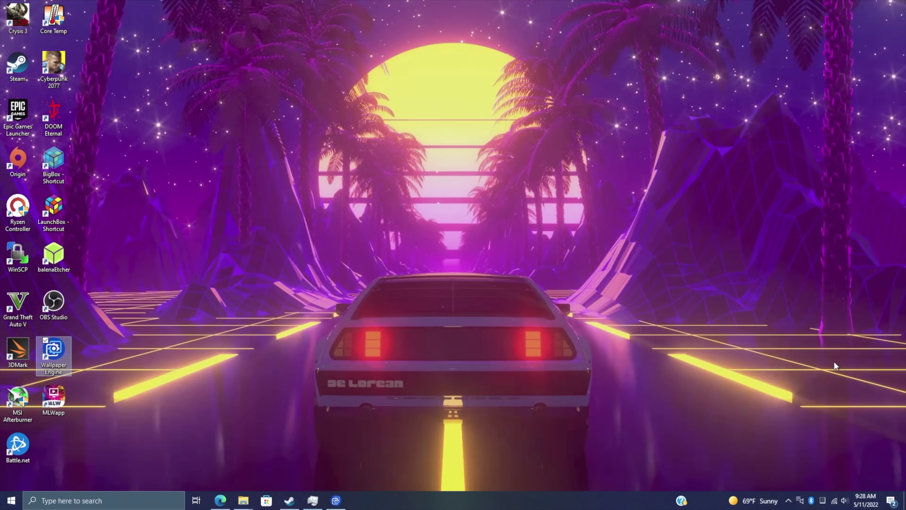